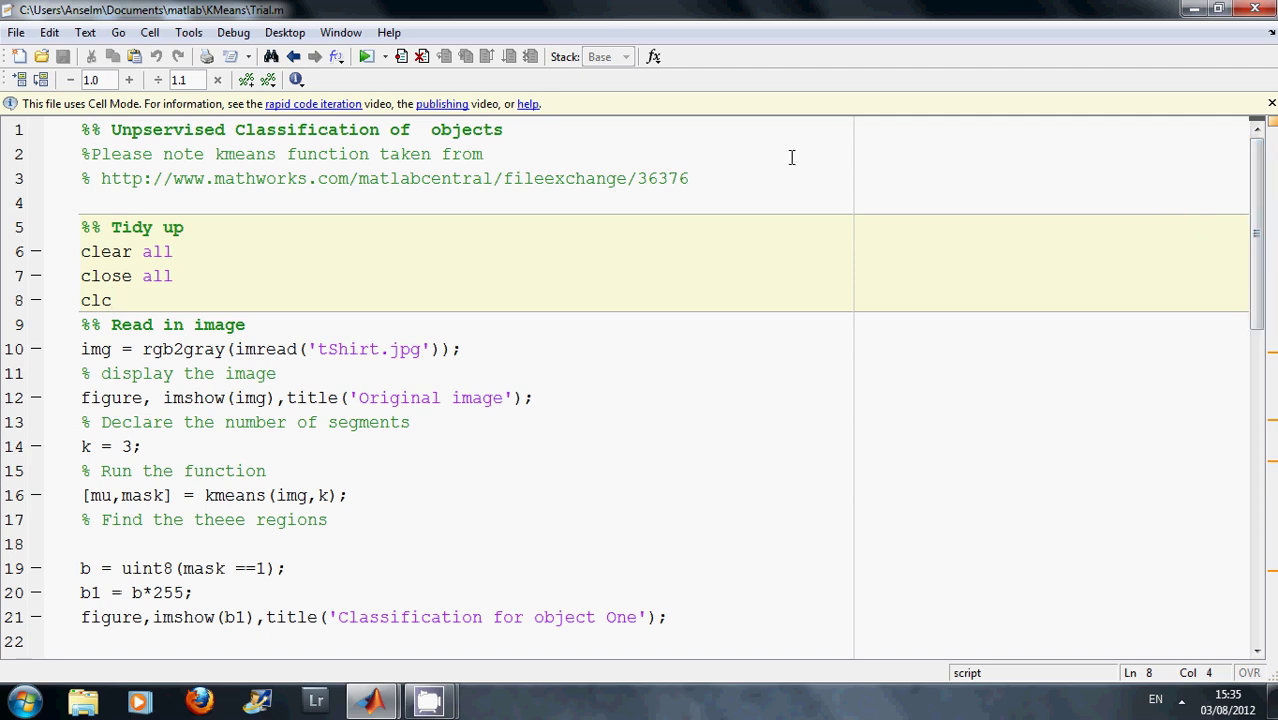
Step: Mark and clear the File Exchange number in the URL, then move down into the Tidy up section
left_click_drag(748, 174, 651, 163)
left_click(728, 193)
key("Down")
key("Down")
Step: Run the k-means script and drag the Three, Two and One figures apart to reveal the original image
left_click(366, 57)
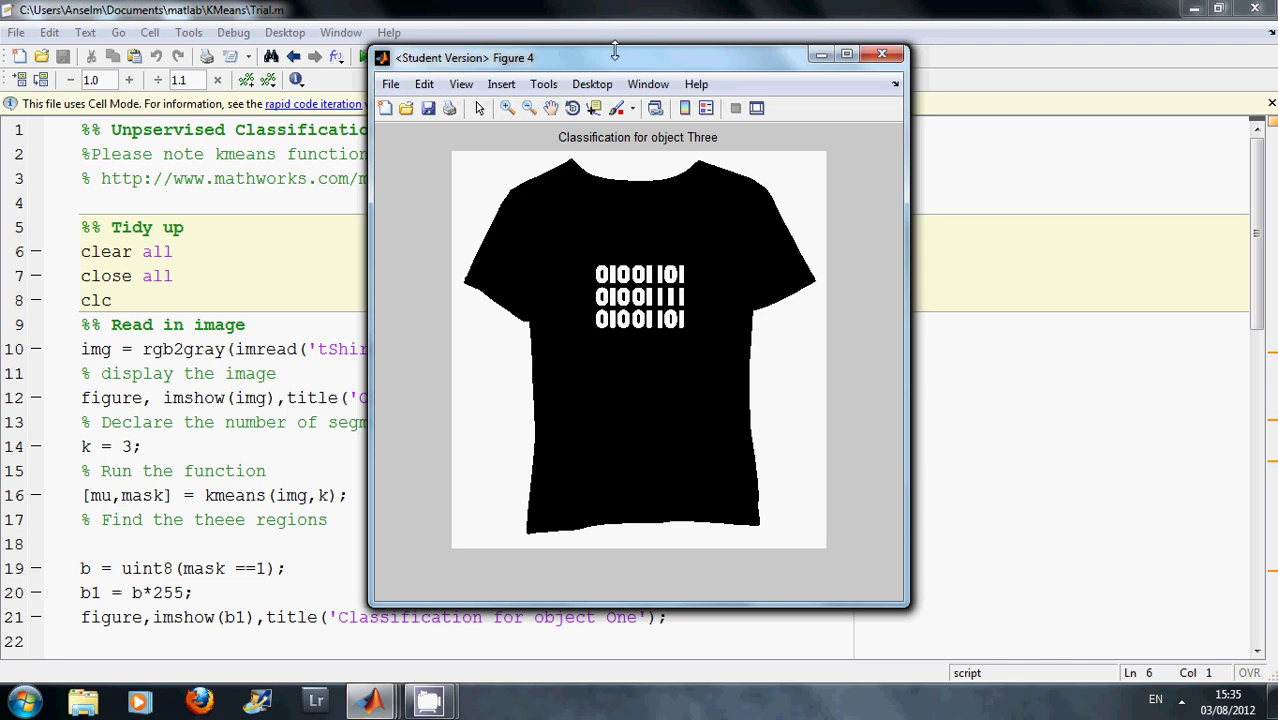
left_click_drag(617, 57, 971, 315)
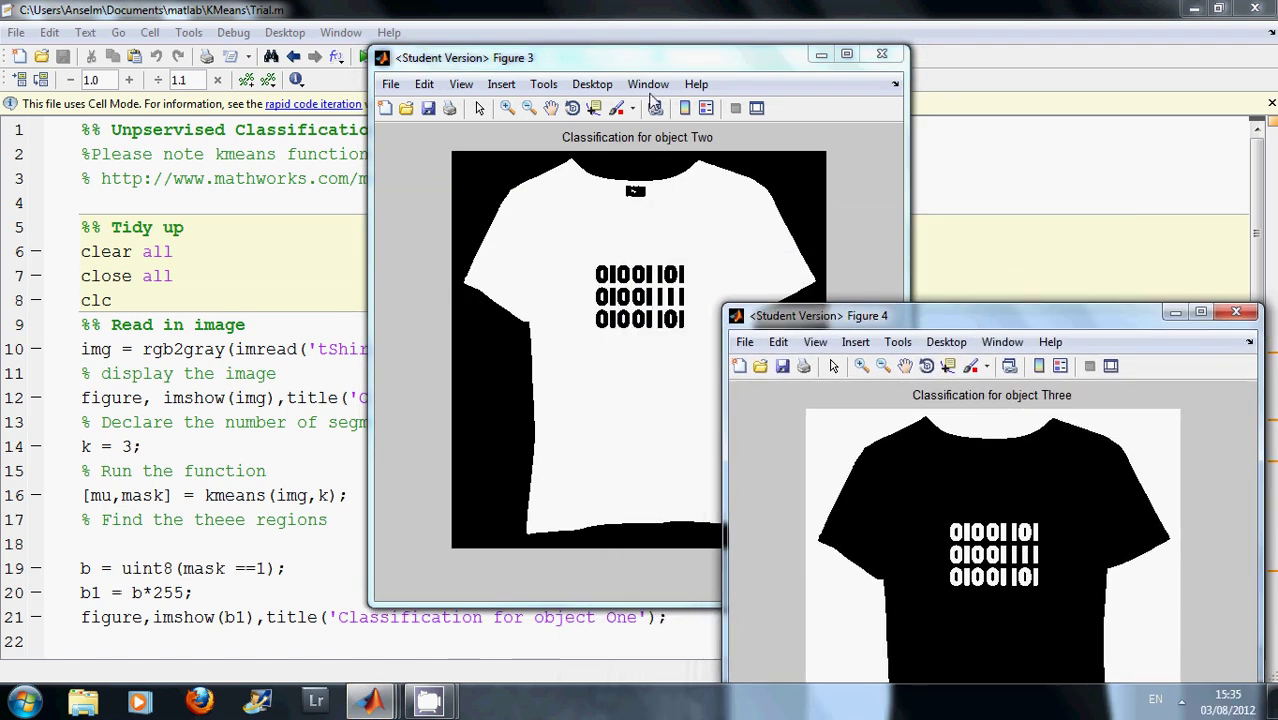
left_click_drag(671, 60, 380, 405)
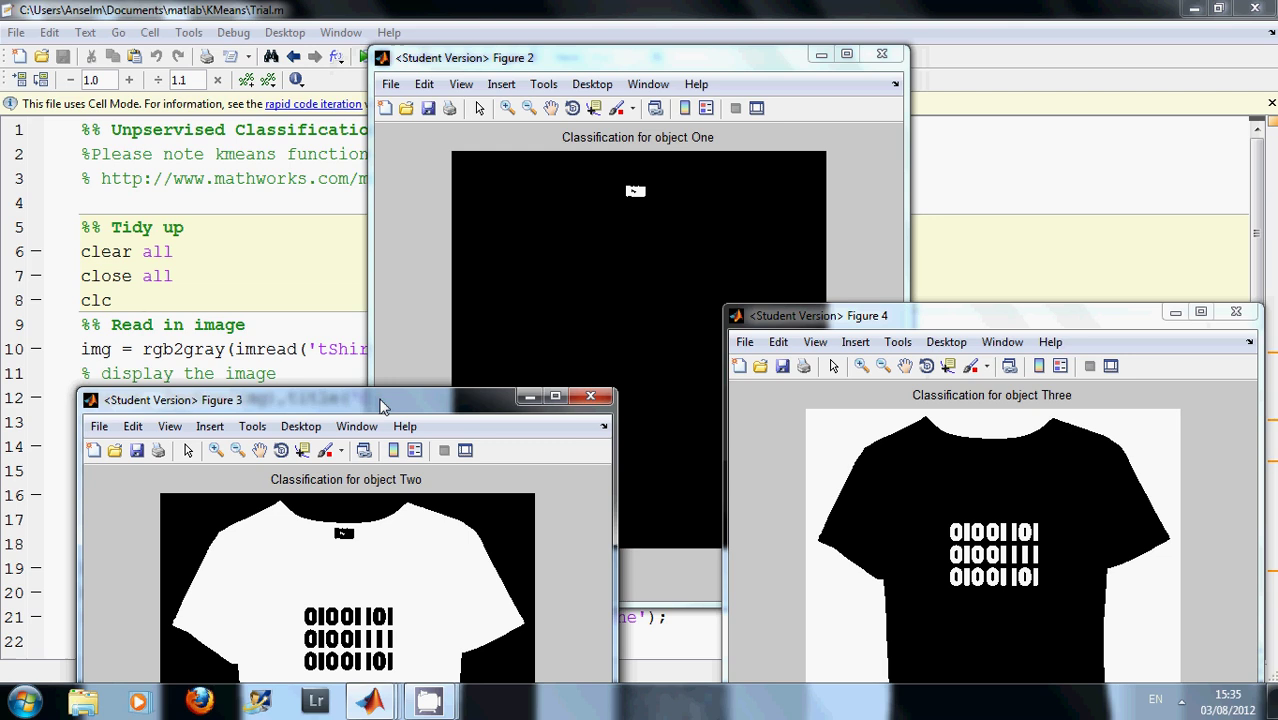
left_click_drag(631, 50, 1110, 67)
left_click_drag(680, 54, 404, 20)
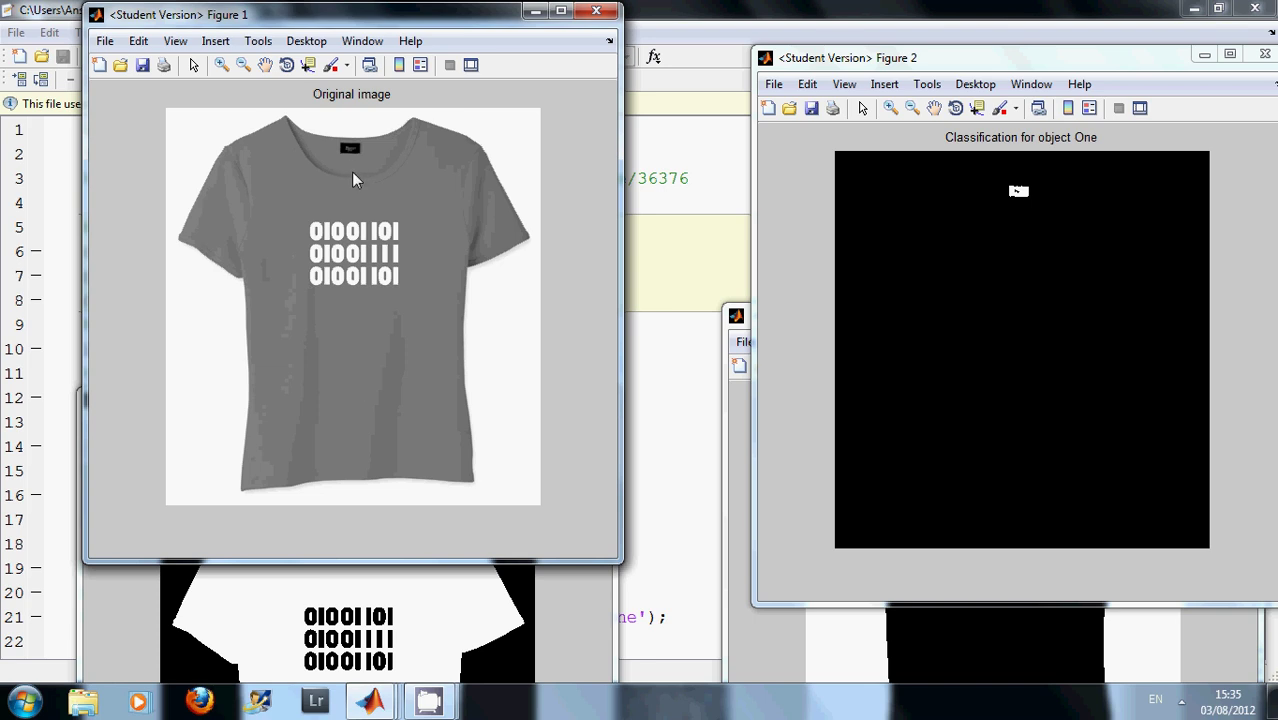
left_click(688, 189)
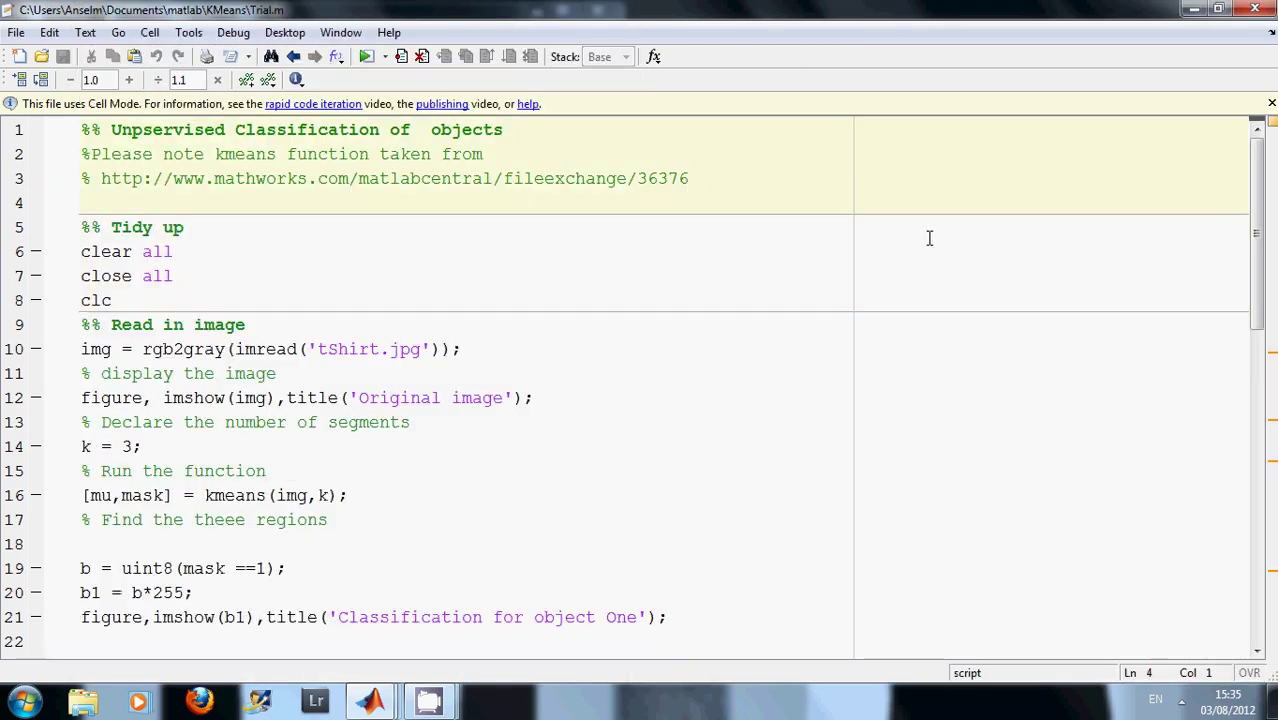
left_click_drag(1257, 277, 1273, 331)
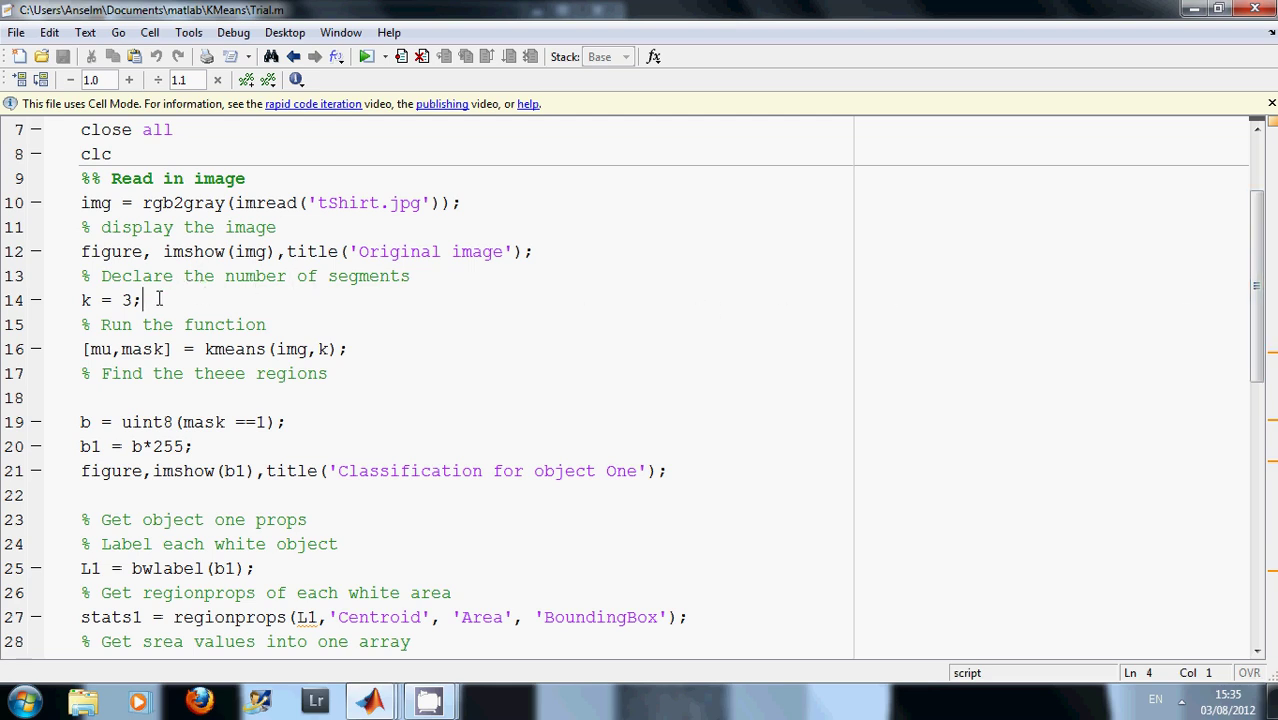
left_click_drag(143, 300, 80, 300)
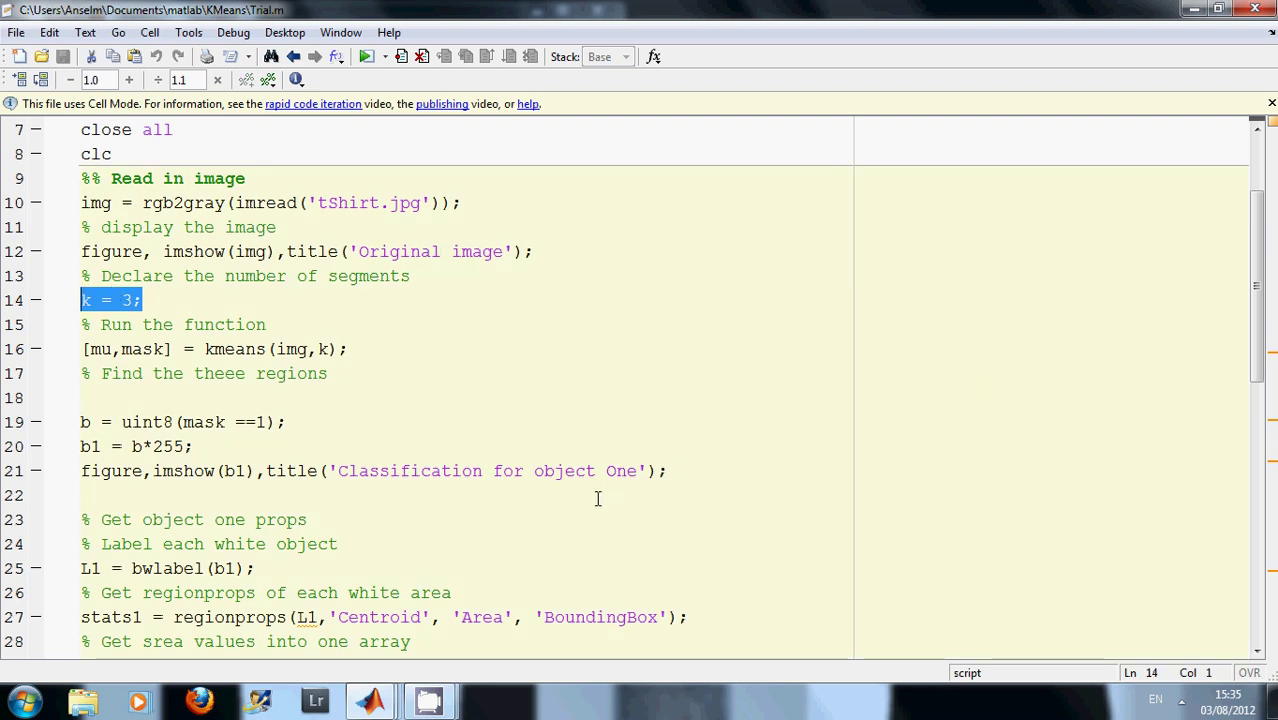
left_click_drag(348, 349, 280, 337)
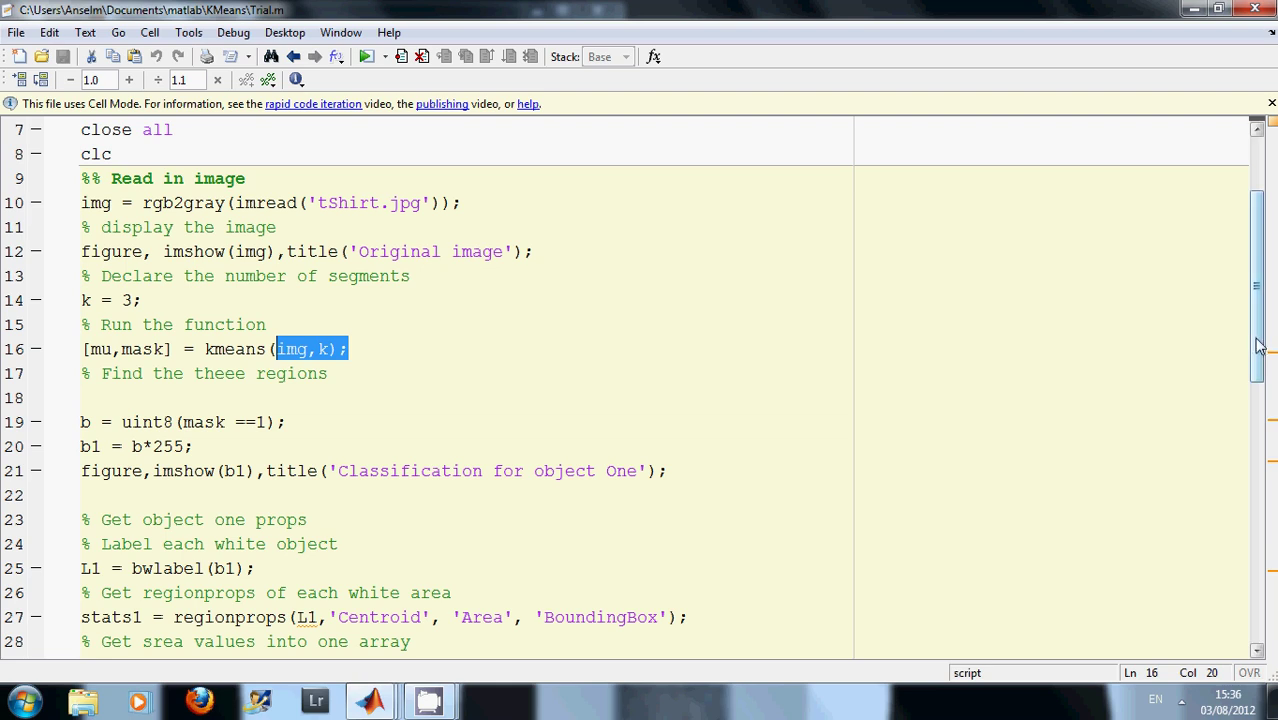
left_click_drag(1260, 350, 1262, 370)
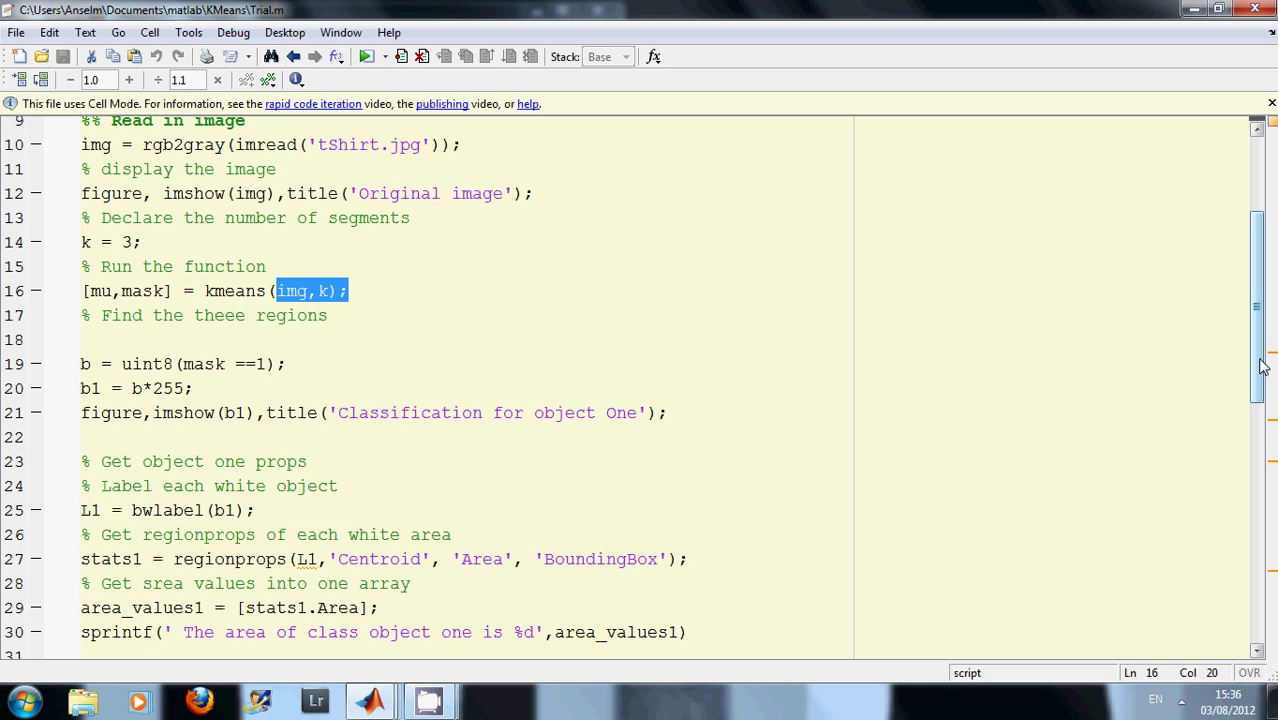
Step: Enter whos at the EDU>> prompt to list variables such as mask, img, k and area_values
key("alt+Tab")
key("alt+Tab")
key("alt+Tab")
key("alt+Tab")
key("alt+Tab")
key("alt+Tab")
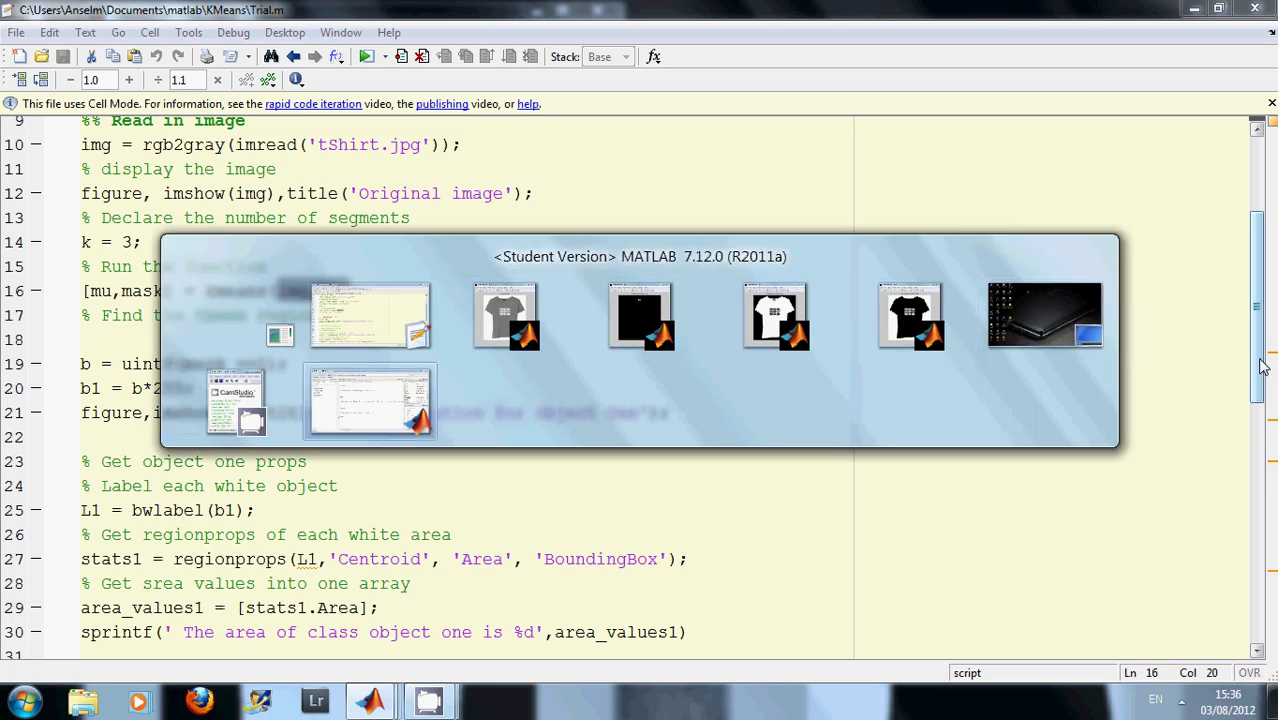
type("w")
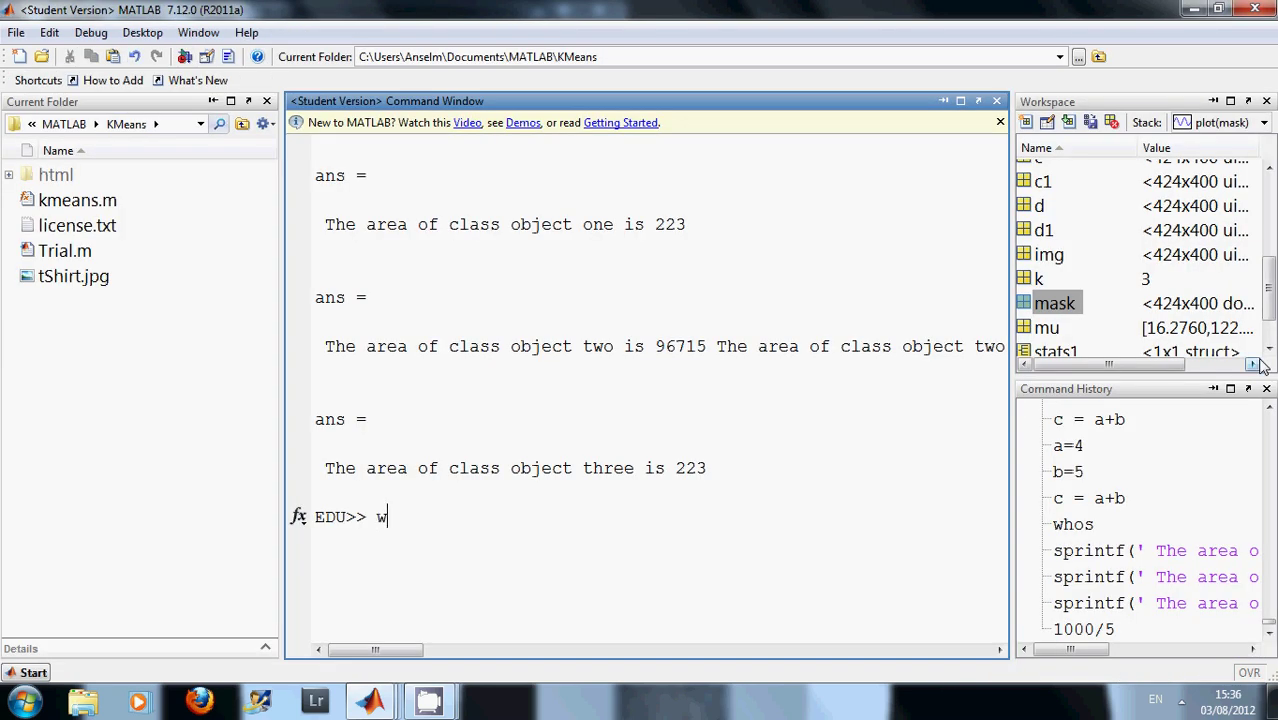
type("o")
key("BackSpace")
type("hos")
key("Return")
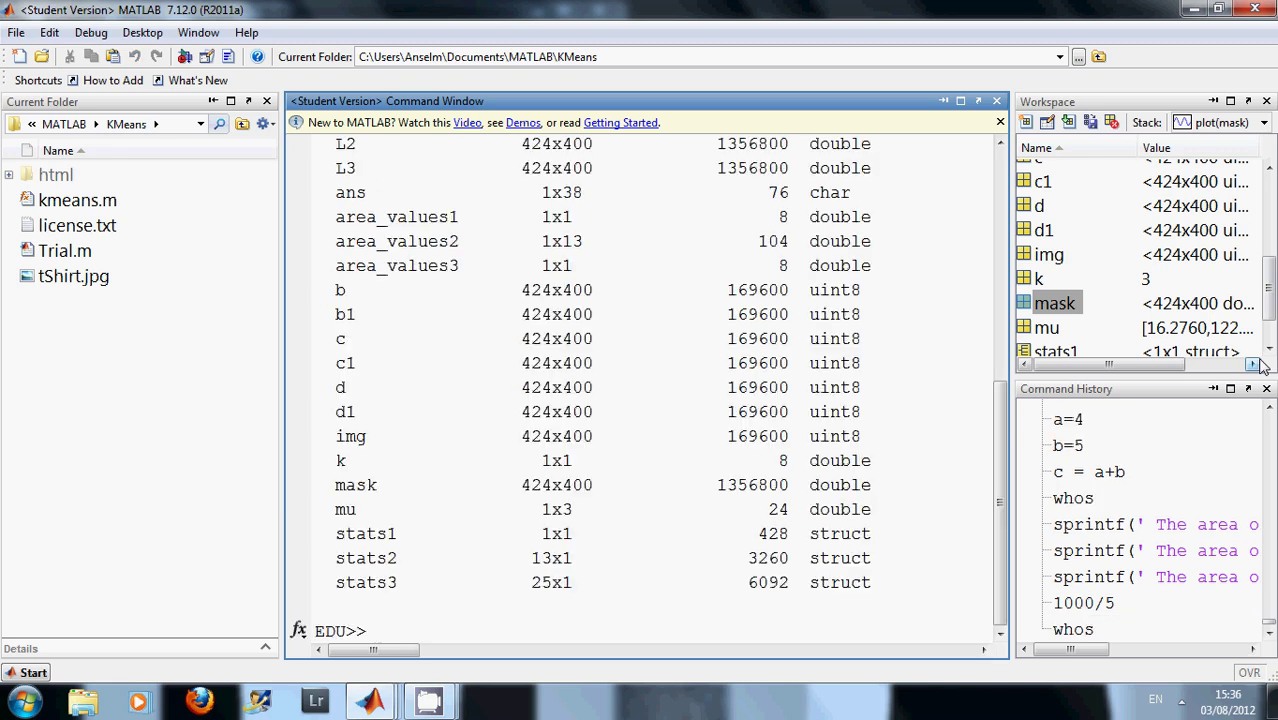
Step: Open the mask variable in the Variable Editor and step through its first label values
double_click(1070, 313)
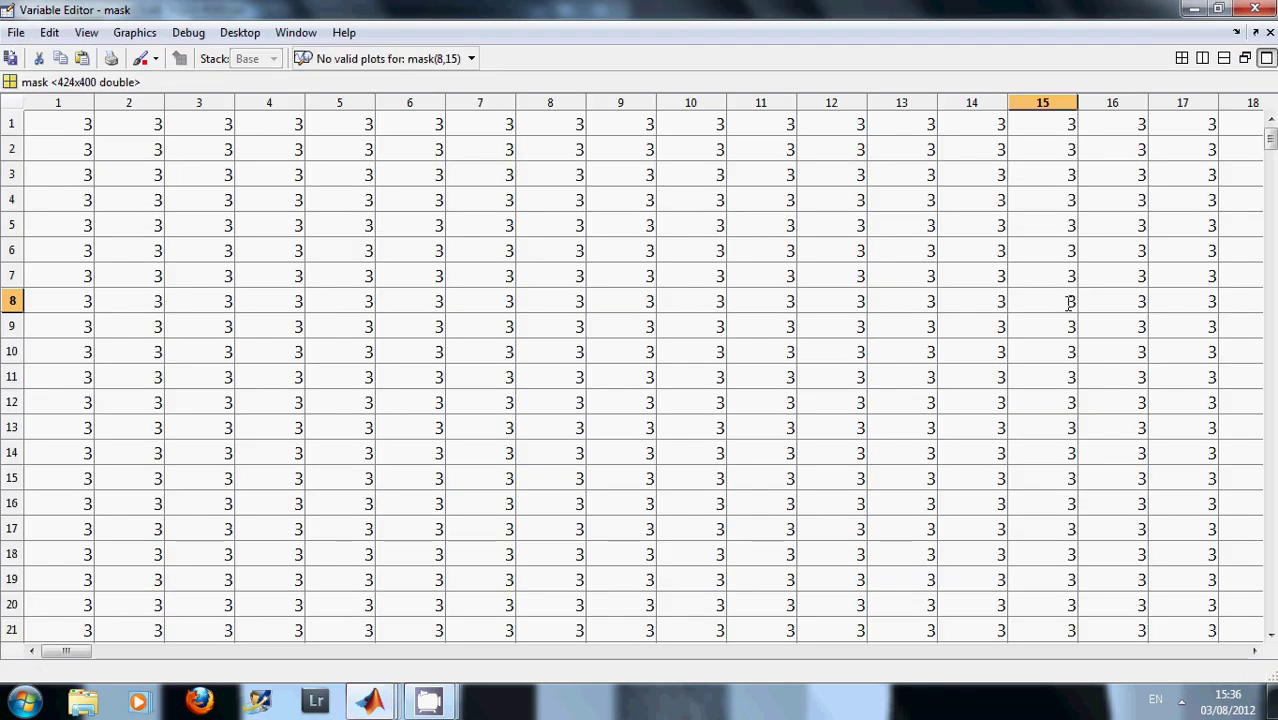
key("Down")
key("Down")
key("Down")
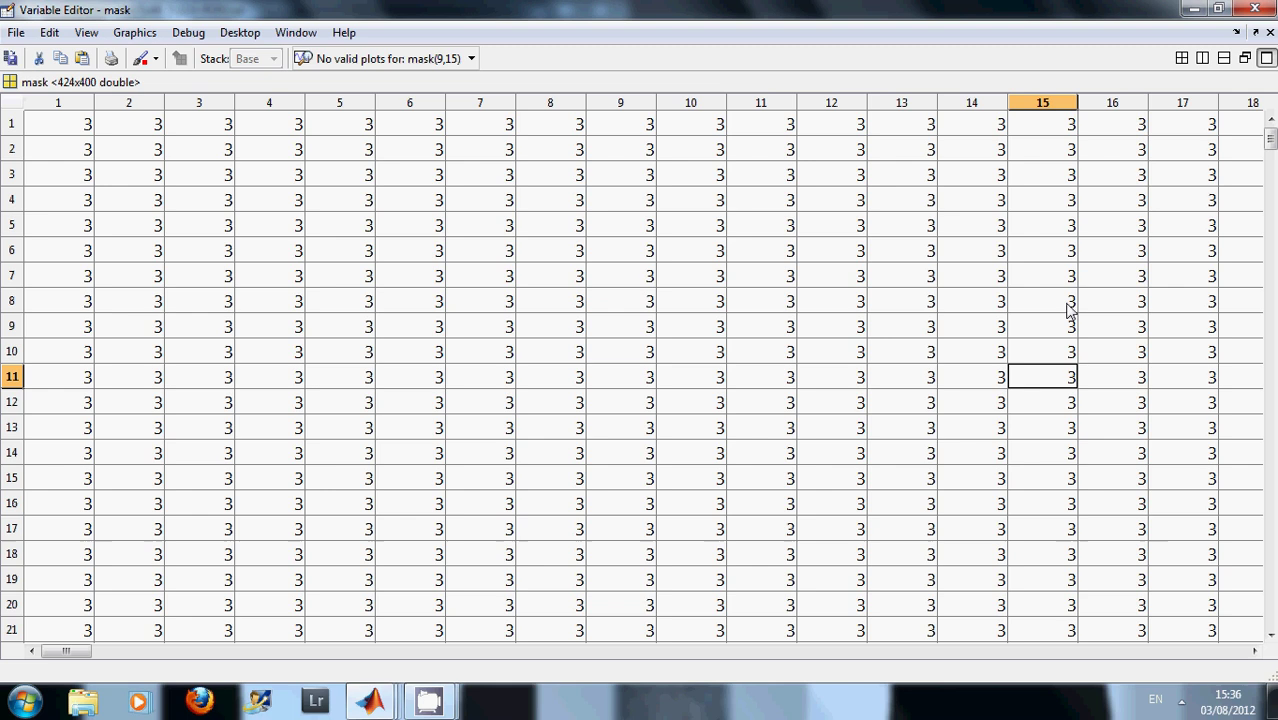
key("Down")
key("Down")
key("Down")
key("Down")
key("Down")
key("Down")
key("Right")
key("Right")
key("Right")
key("Right")
key("Right")
key("Right")
key("Down")
key("Down")
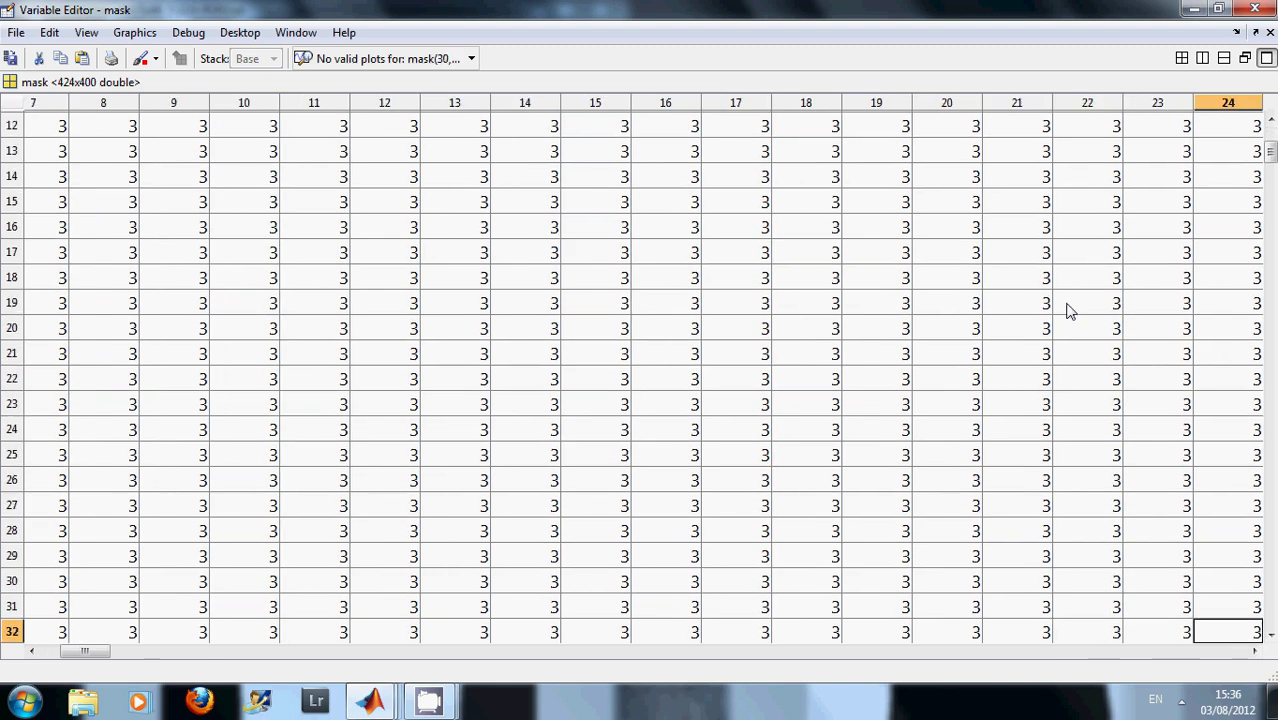
Step: Move down to around row 200 of mask and right into the region labelled 2
key("Down")
key("Down")
key("Down")
key("Down")
key("Down")
key("Down")
key("Down")
key("Down")
key("Down")
key("Down")
key("Down")
key("Down")
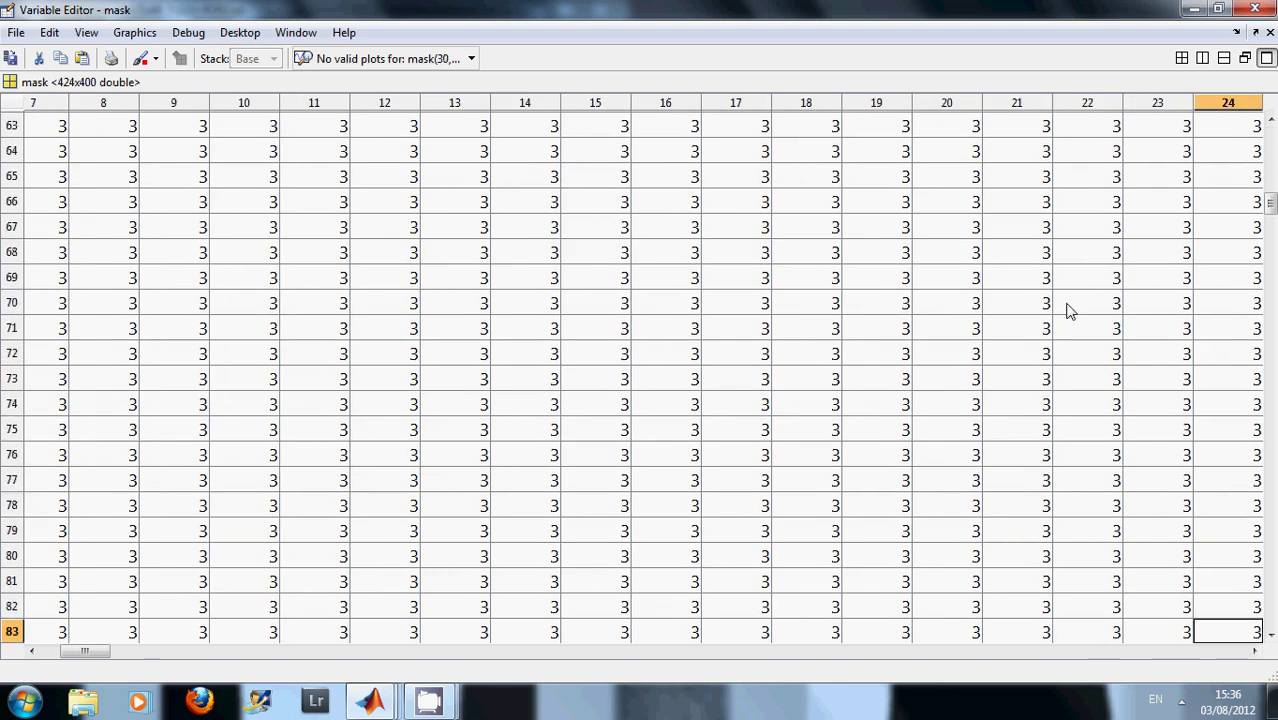
key("Down")
key("Down")
key("Down")
key("Down")
key("Down")
key("Down")
key("Right")
key("Down")
key("Down")
key("Down")
key("Down")
key("Down")
key("Down")
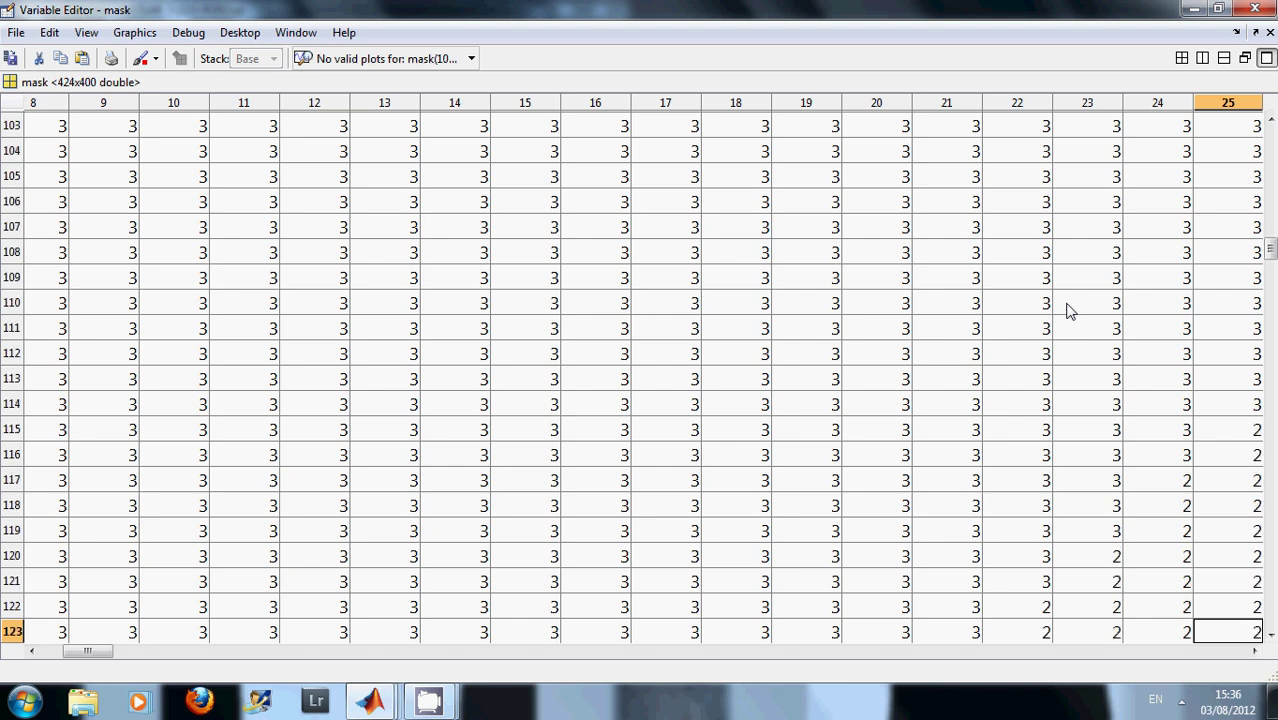
key("Down")
key("Down")
key("Down")
key("Down")
key("Down")
key("Down")
key("Down")
key("Down")
key("Down")
key("Down")
key("Down")
key("Down")
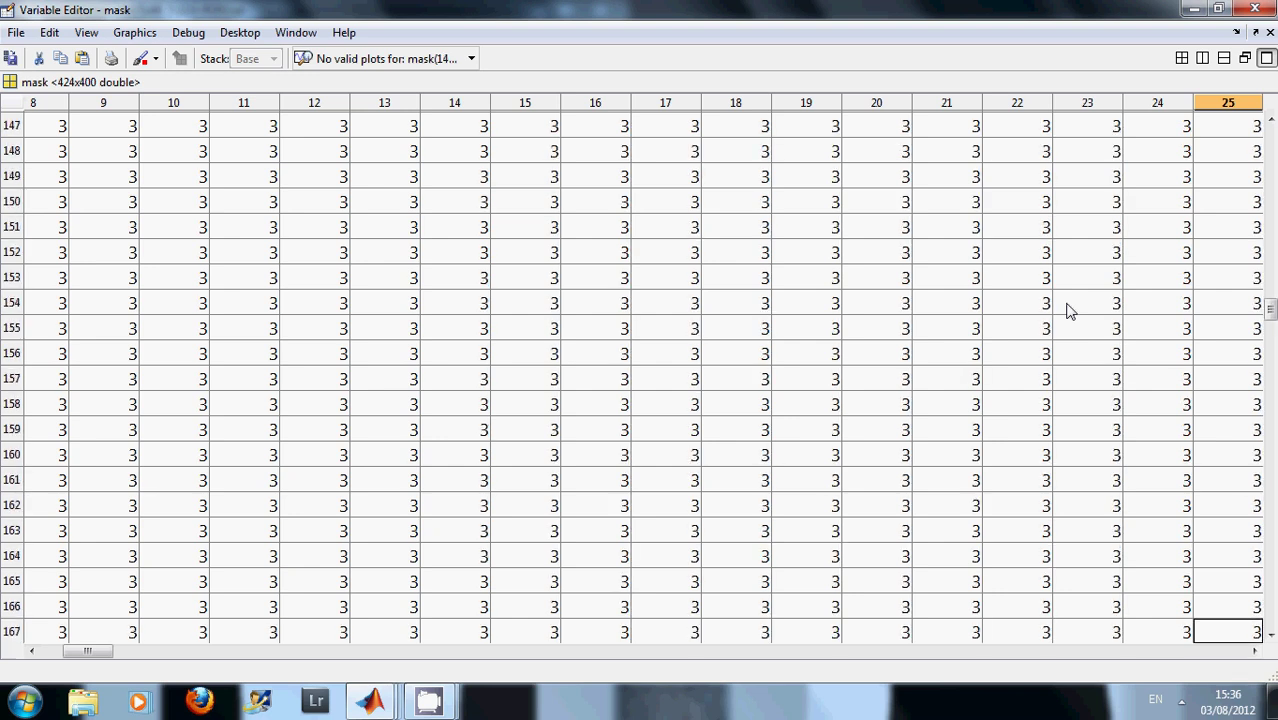
key("Down")
key("Down")
key("Down")
key("Down")
key("Down")
key("Down")
key("Down")
key("Down")
key("Down")
key("Right")
key("Right")
key("Right")
key("Right")
key("Right")
key("Right")
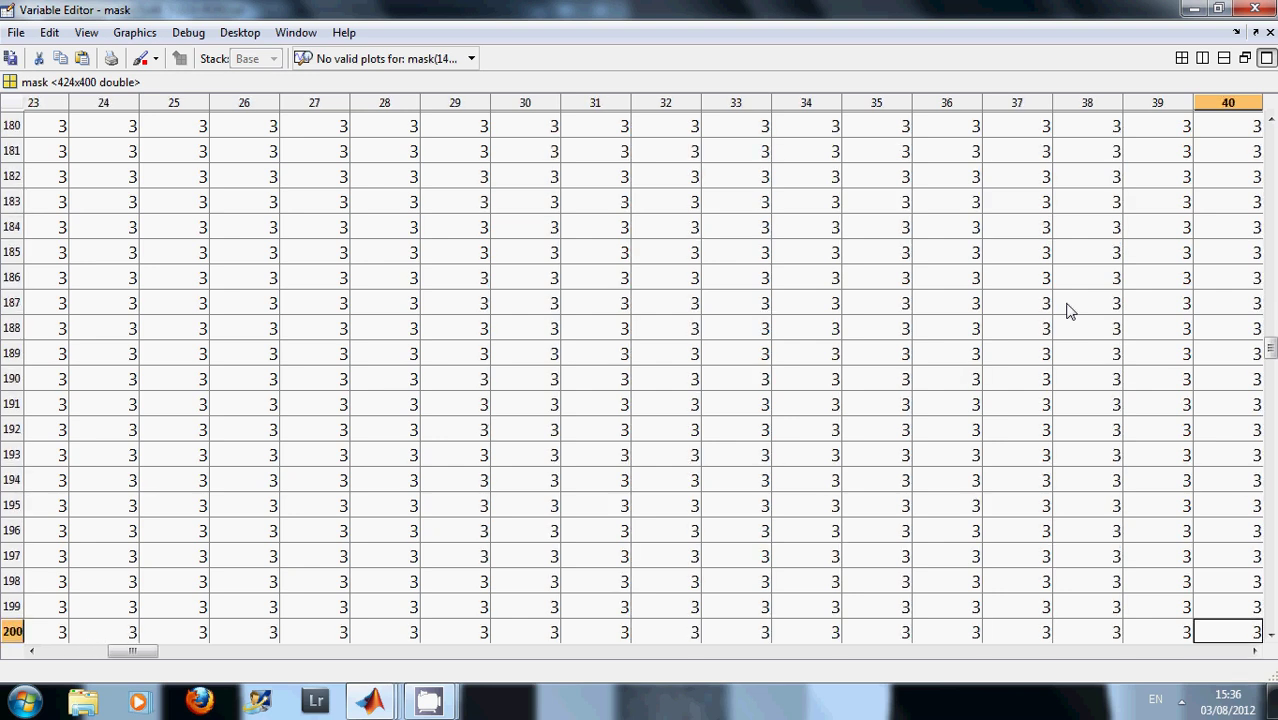
key("Right")
key("Right")
key("Right")
key("Right")
key("Right")
key("Right")
key("Right")
key("Right")
key("Right")
key("Right")
key("Right")
key("Right")
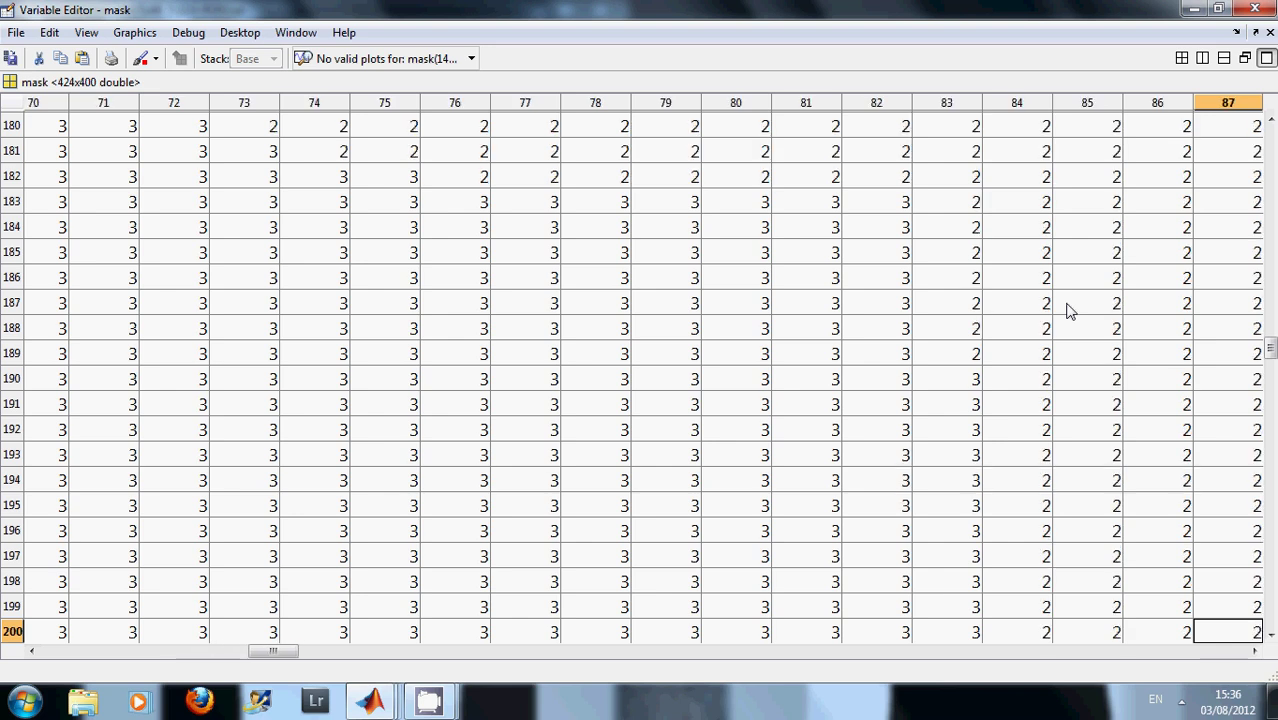
key("Right")
key("Right")
key("Right")
key("Right")
key("Right")
key("Right")
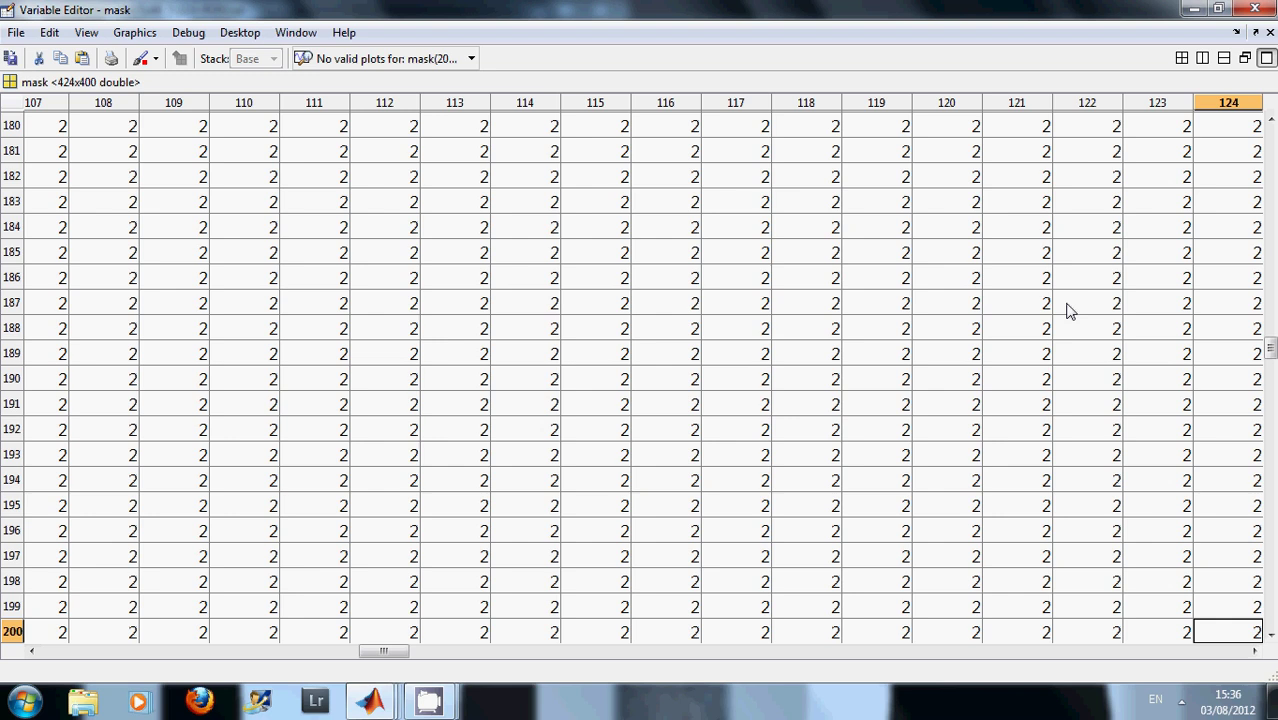
Step: Cycle through the windows to bring the original image and object One figures forward
key("alt+Tab")
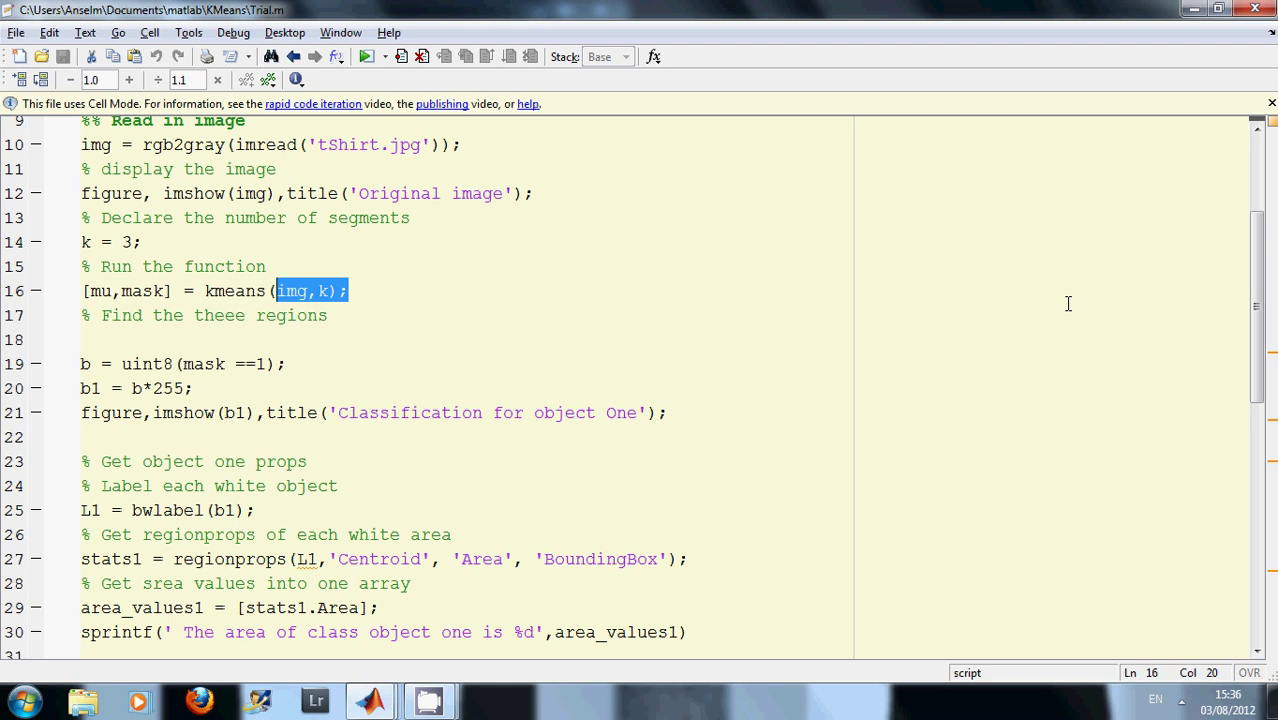
key("alt+Tab")
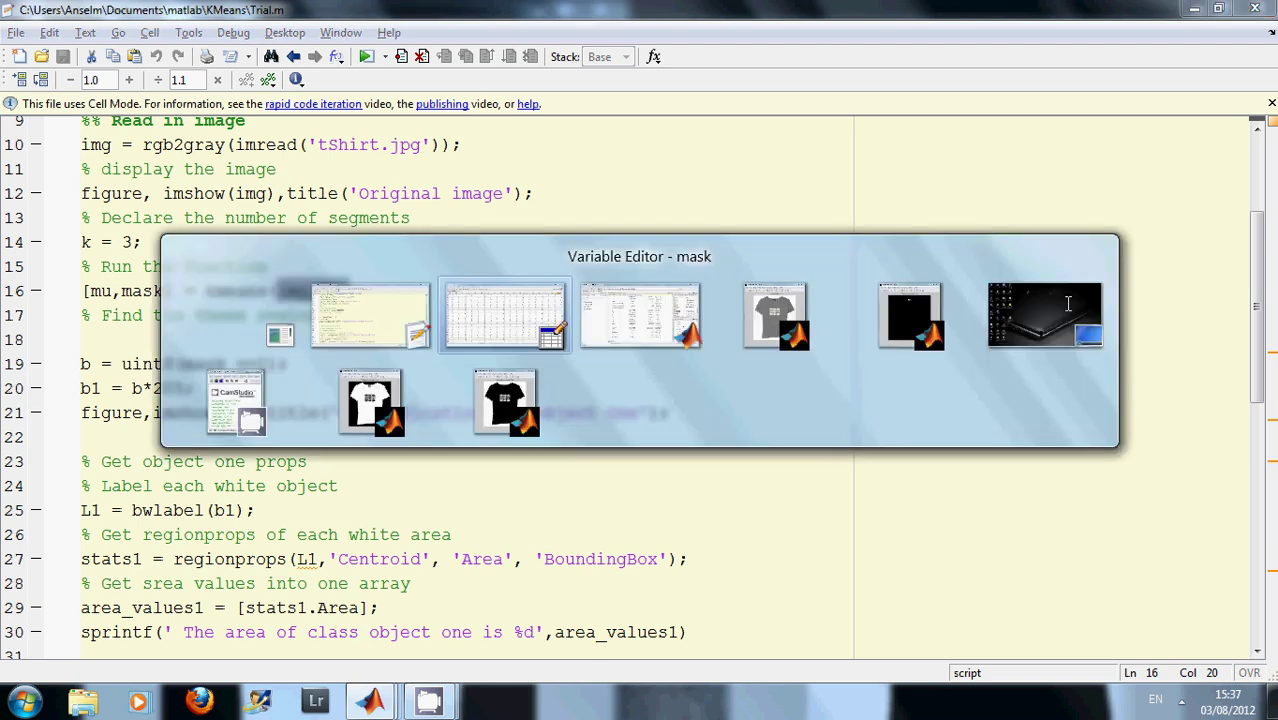
key("alt+shift+Tab")
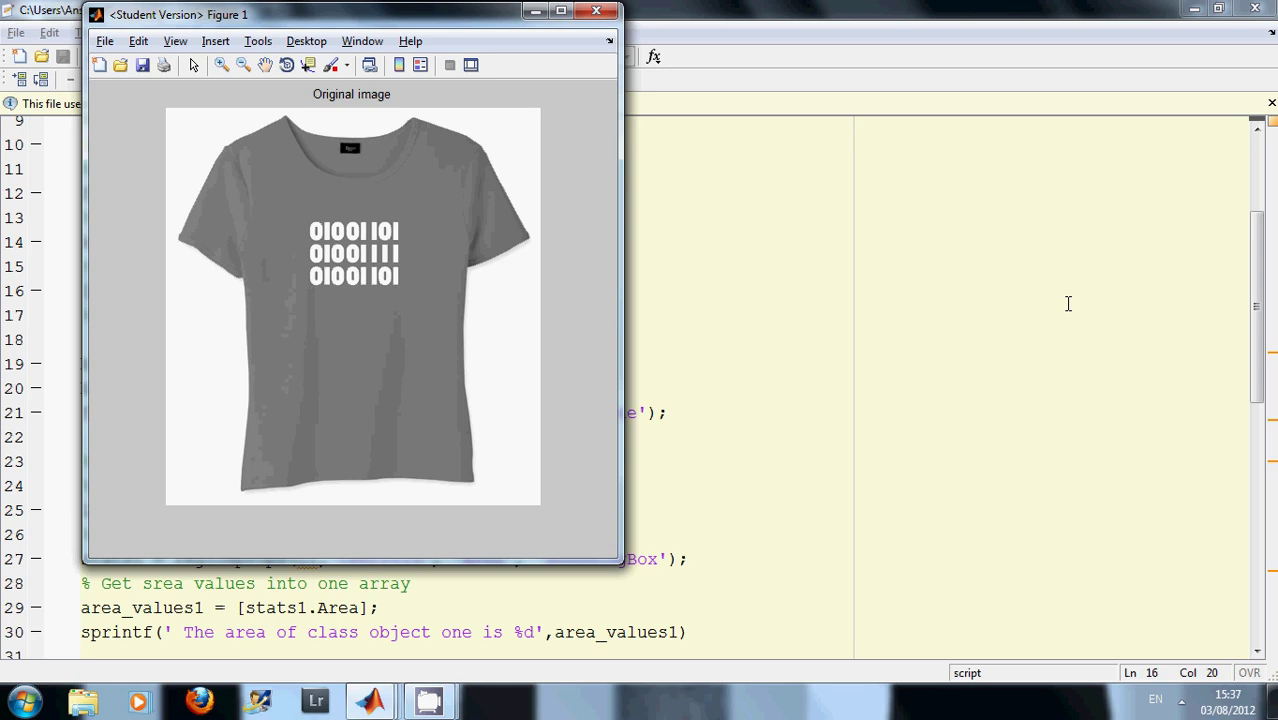
key("alt+Tab")
key("alt+Tab")
key("alt+Tab")
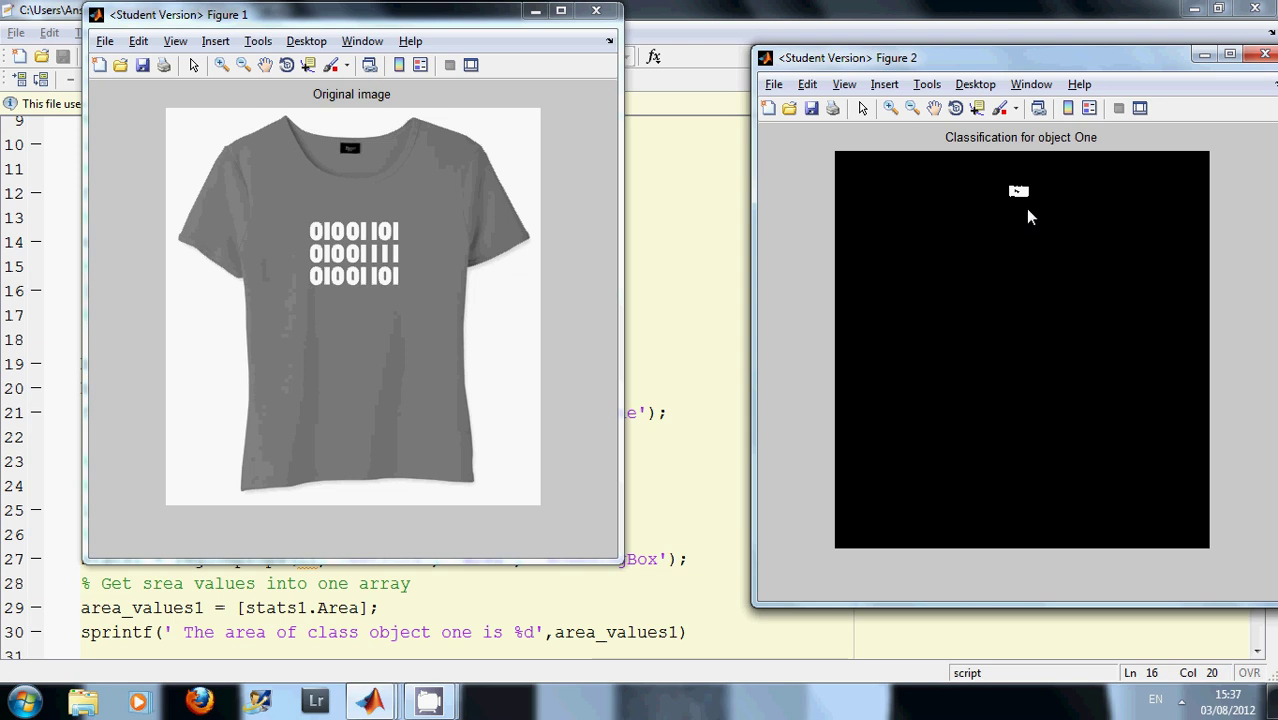
key("alt+Tab")
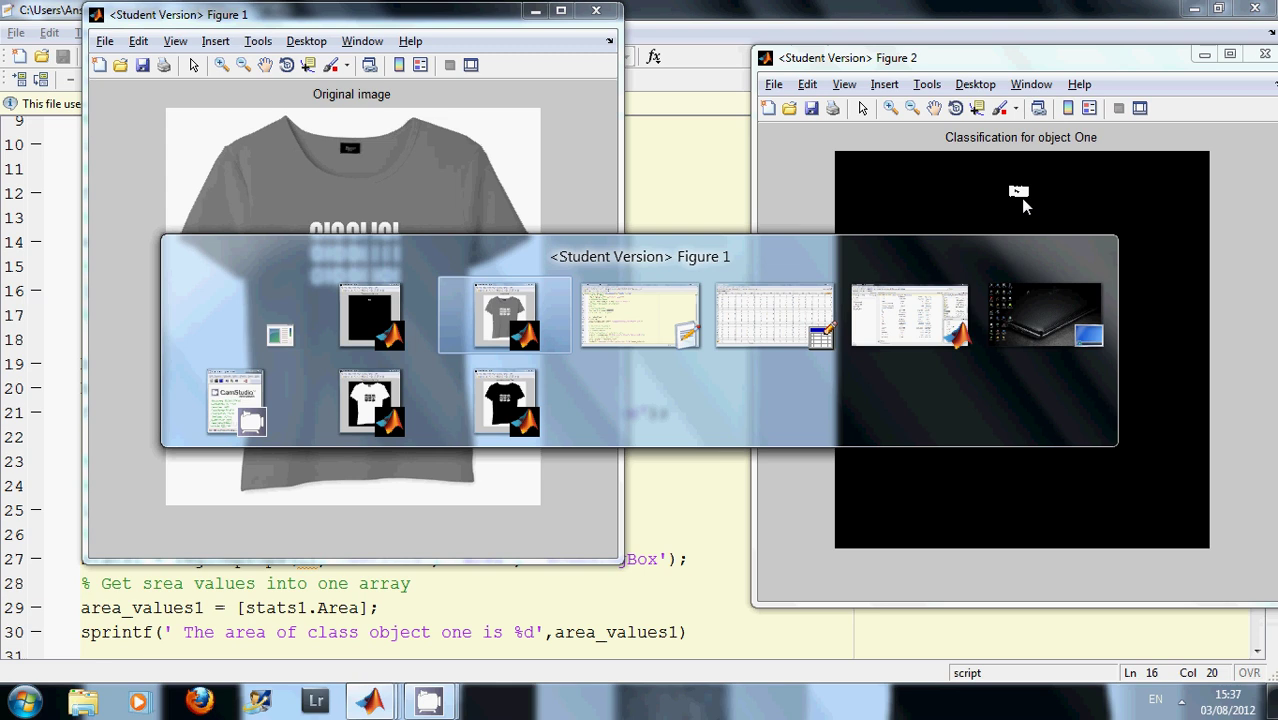
key("alt+Tab")
key("alt+Tab")
key("alt+Tab")
key("alt+Tab")
key("alt+Tab")
key("alt+Tab")
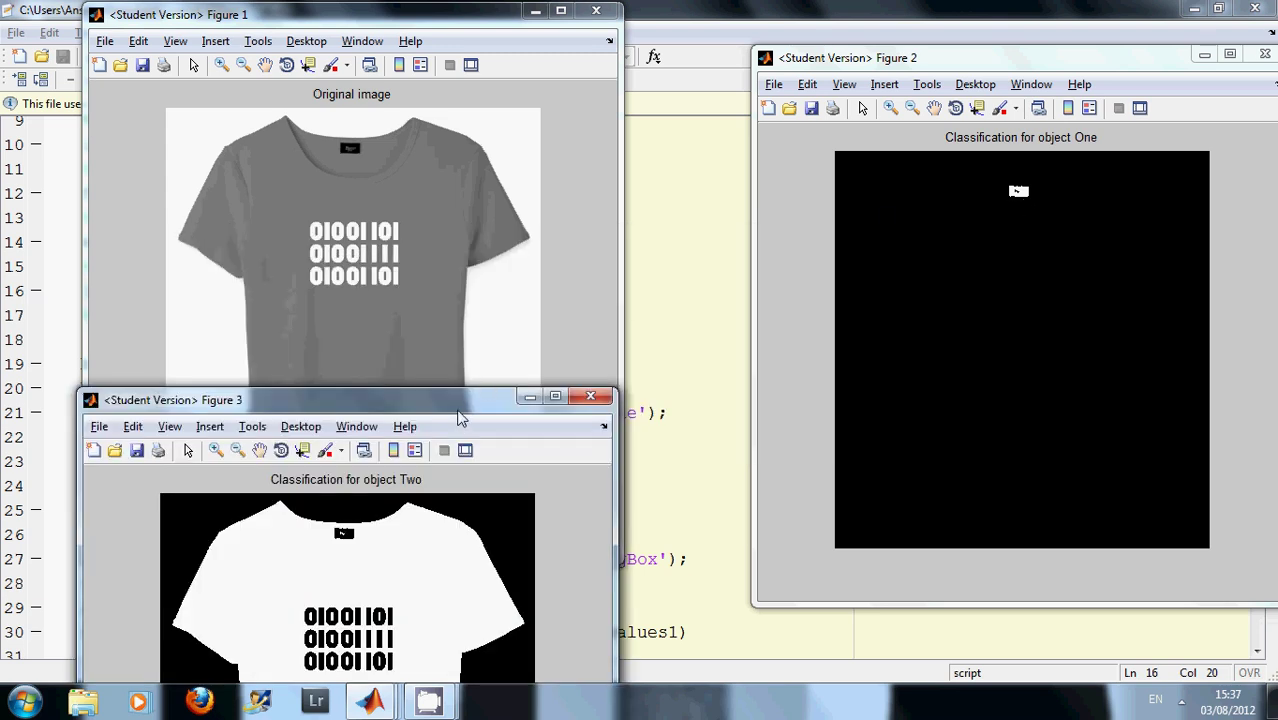
Step: Reposition the object Two and object Three figures so all four figures are visible
mouse_move(484, 395)
left_mouse_down()
mouse_move(603, 309)
mouse_move(672, 230)
left_mouse_up()
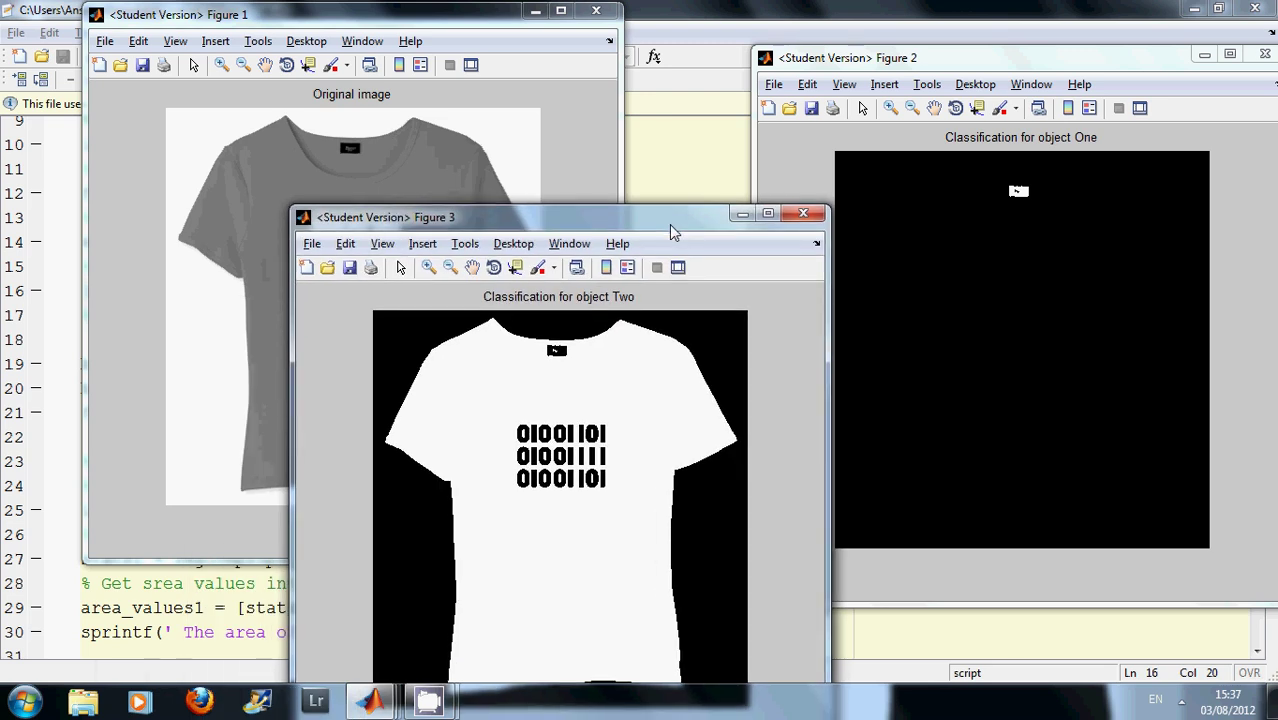
key("alt+Tab")
key("alt+Tab")
key("alt+Tab")
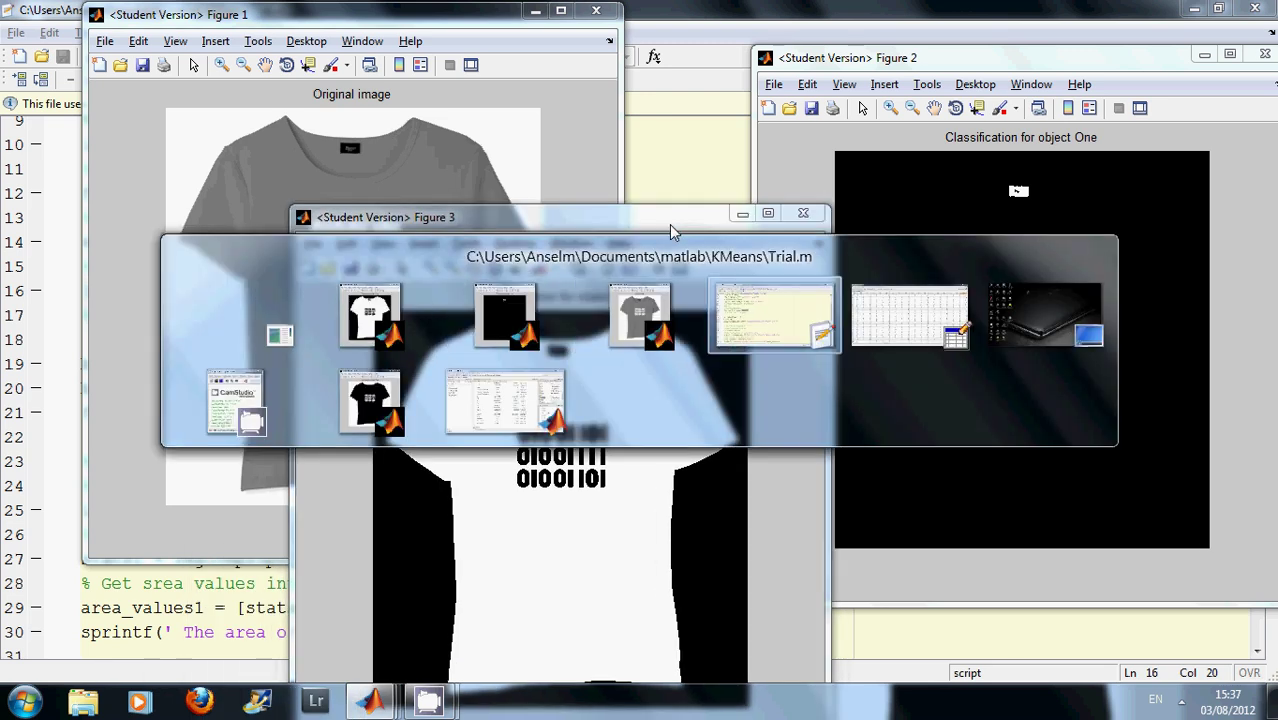
key("alt+Tab")
key("alt+Tab")
key("alt+Tab")
key("alt+Tab")
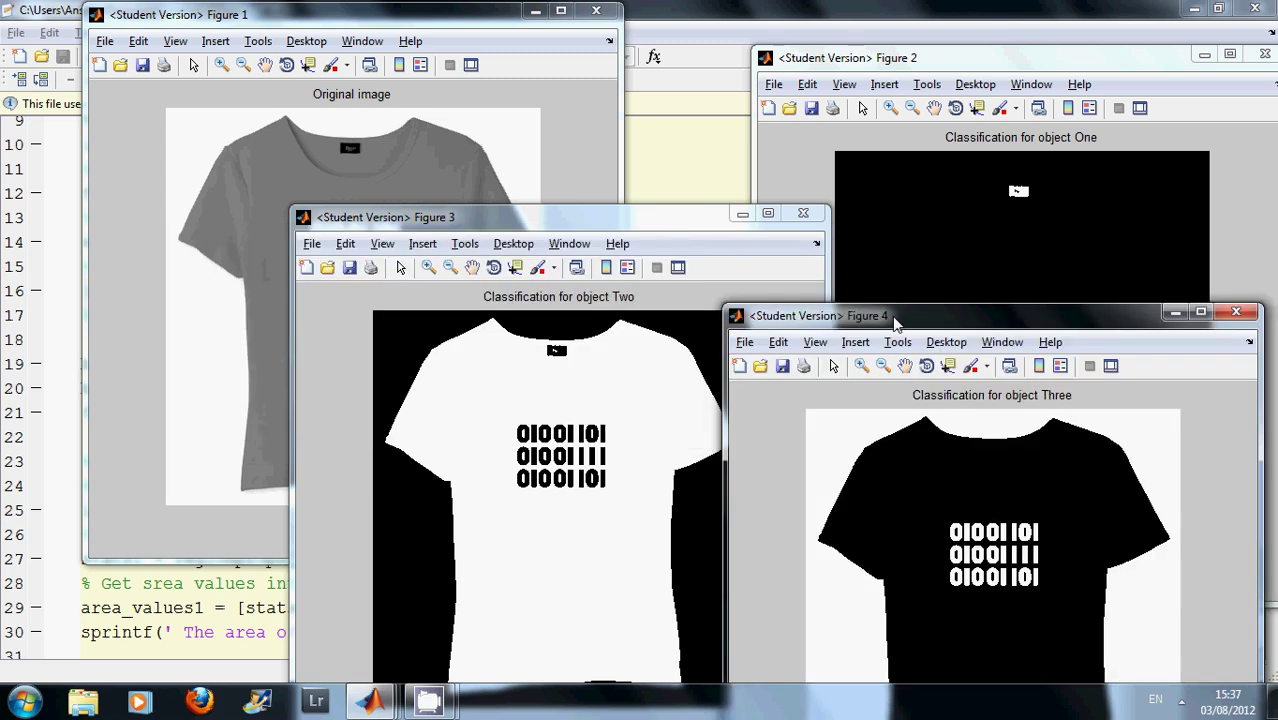
left_click_drag(893, 318, 829, 228)
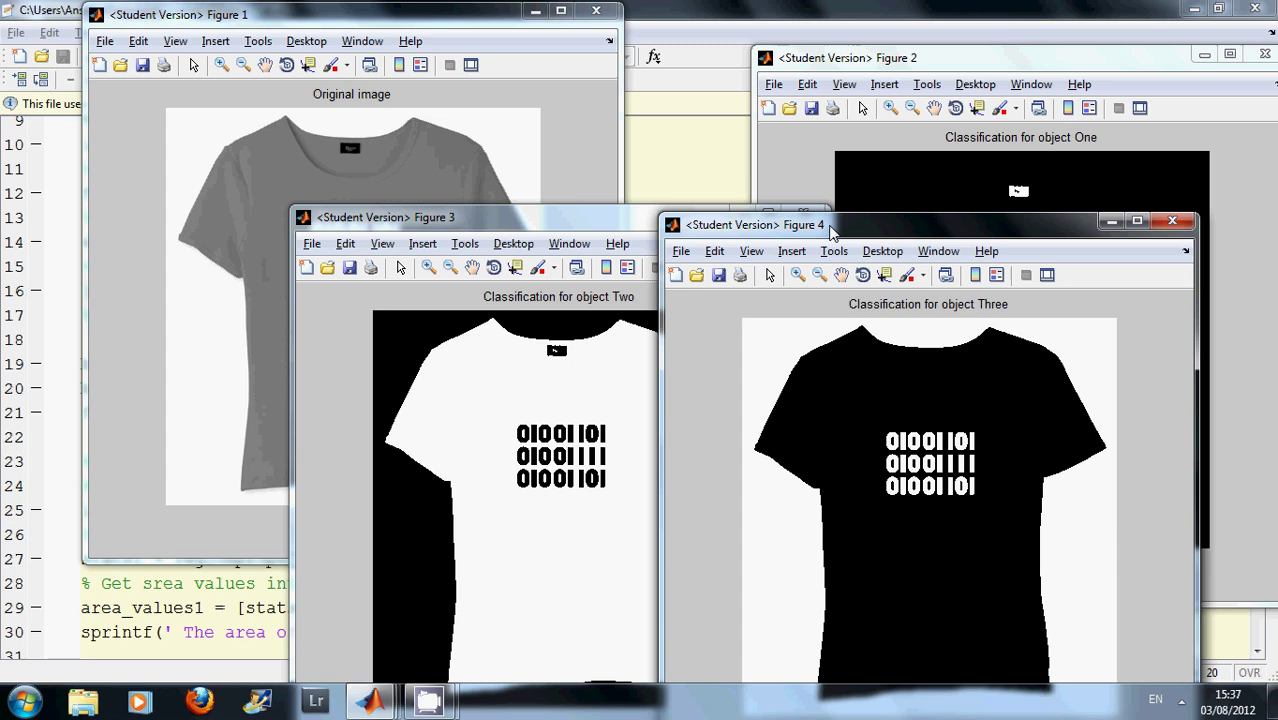
key("alt+Tab")
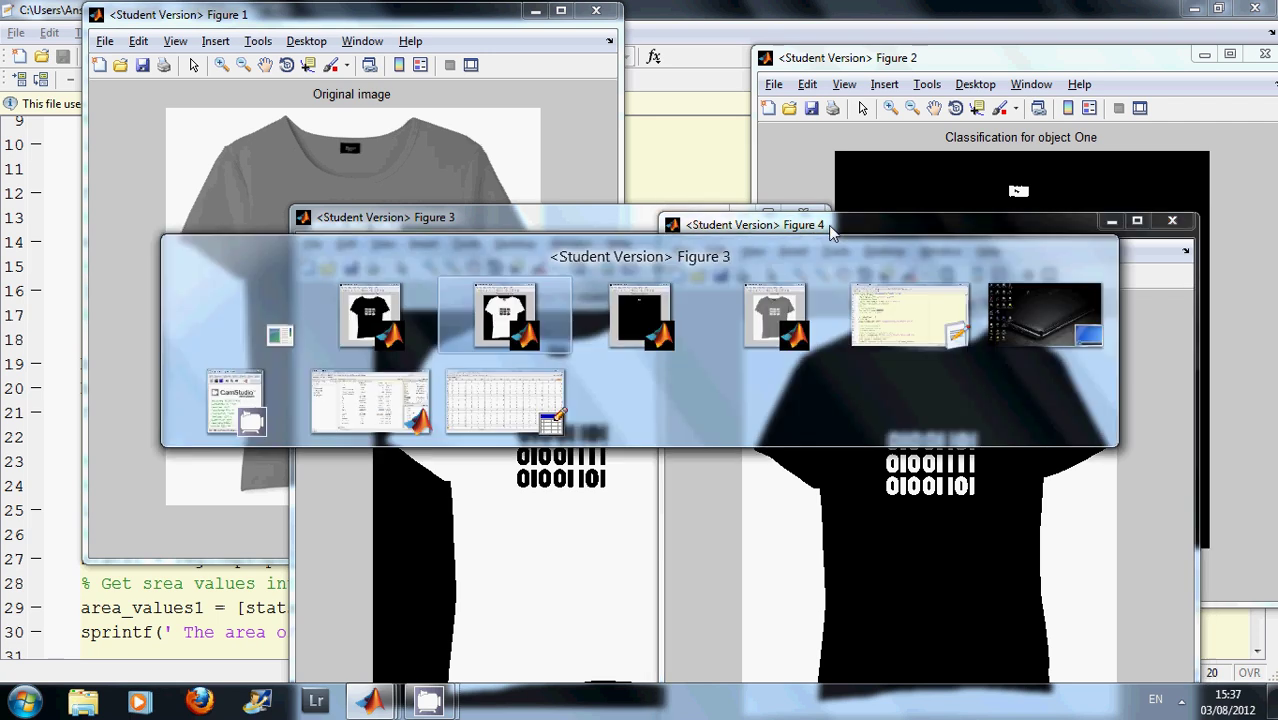
Step: Highlight the mask == 1 test on line 19 and step down to the class-one regionprops line
key("alt+Tab")
key("alt+Tab")
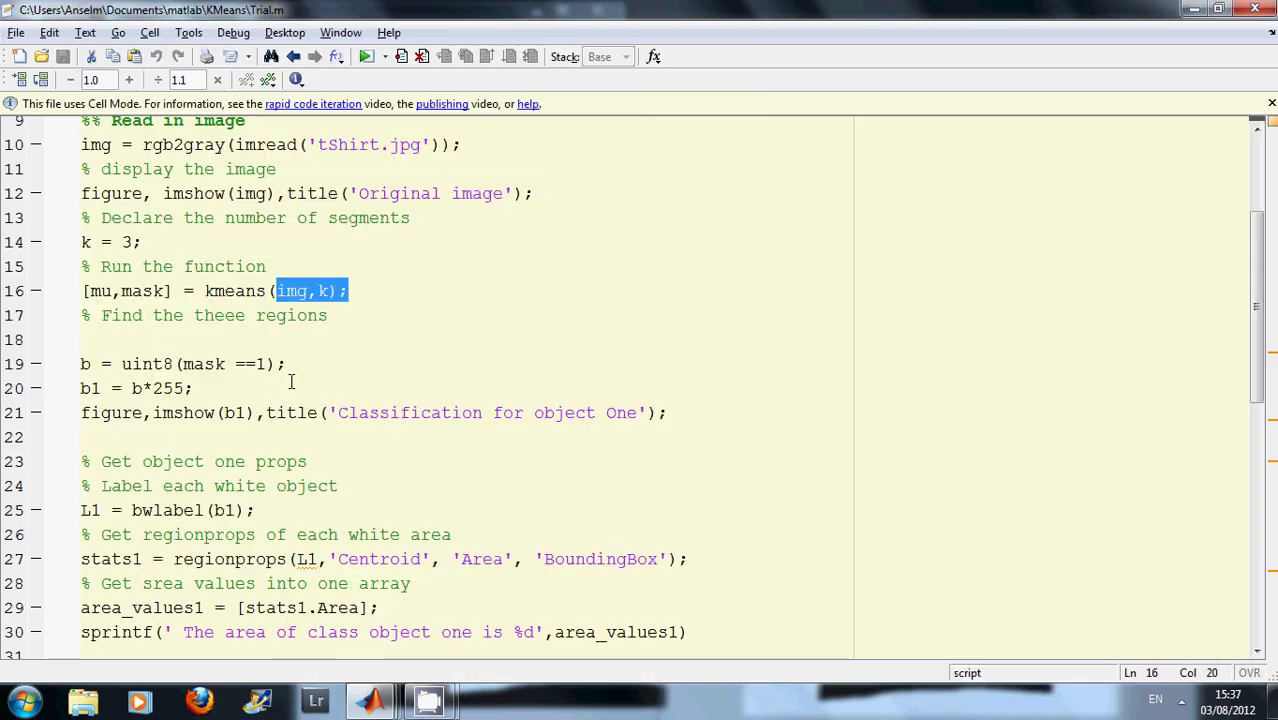
left_click_drag(288, 364, 215, 364)
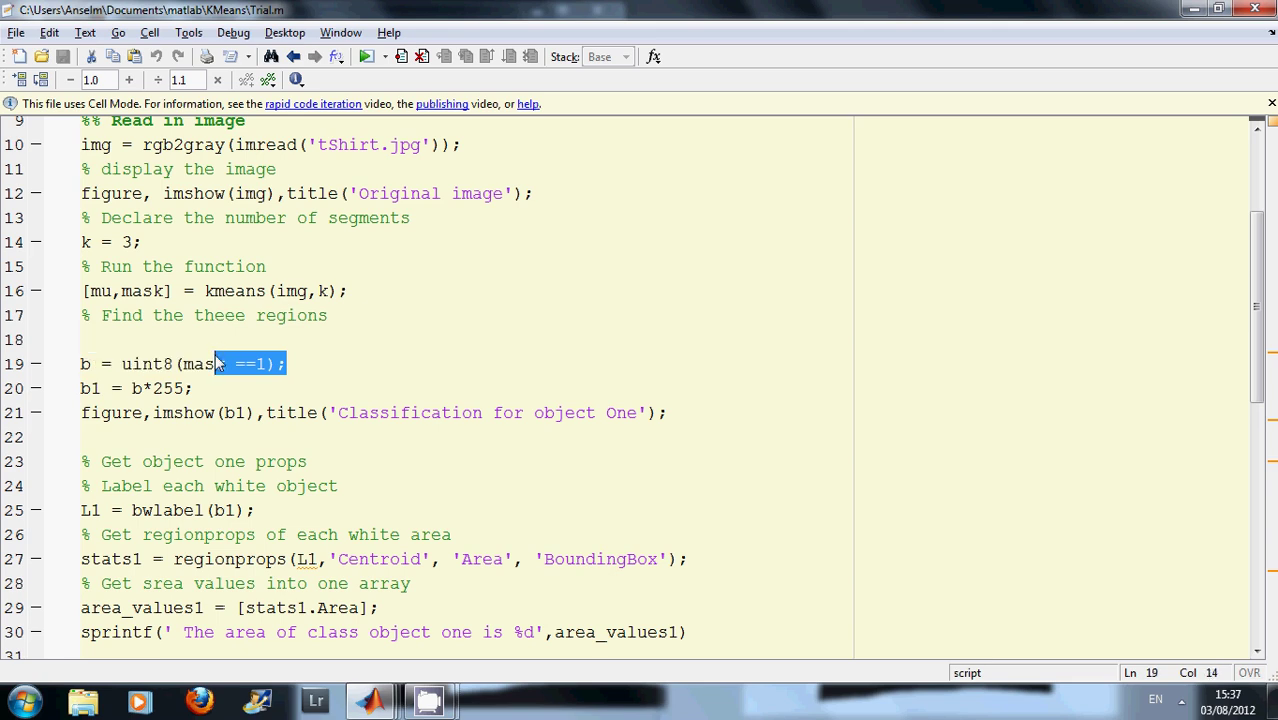
key("Down")
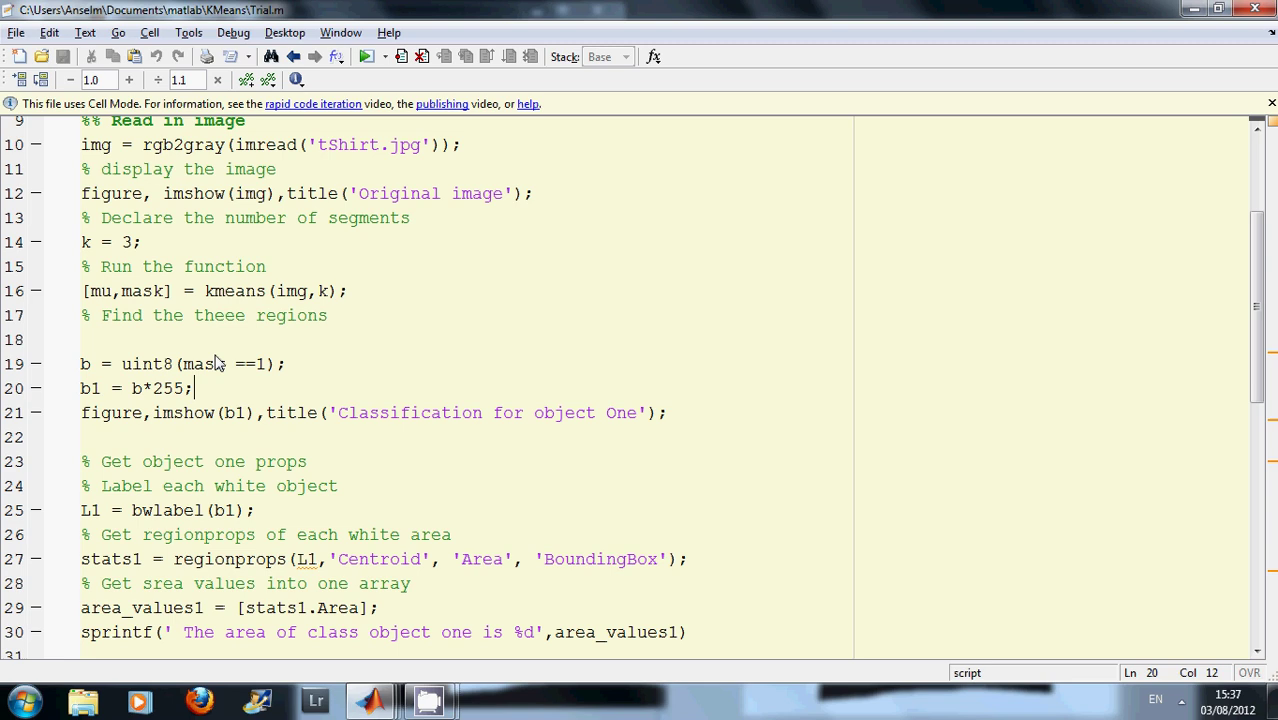
key("Down")
key("Down")
key("Down")
key("Down")
key("Down")
key("Down")
key("Down")
key("Down")
key("Down")
key("Down")
key("Down")
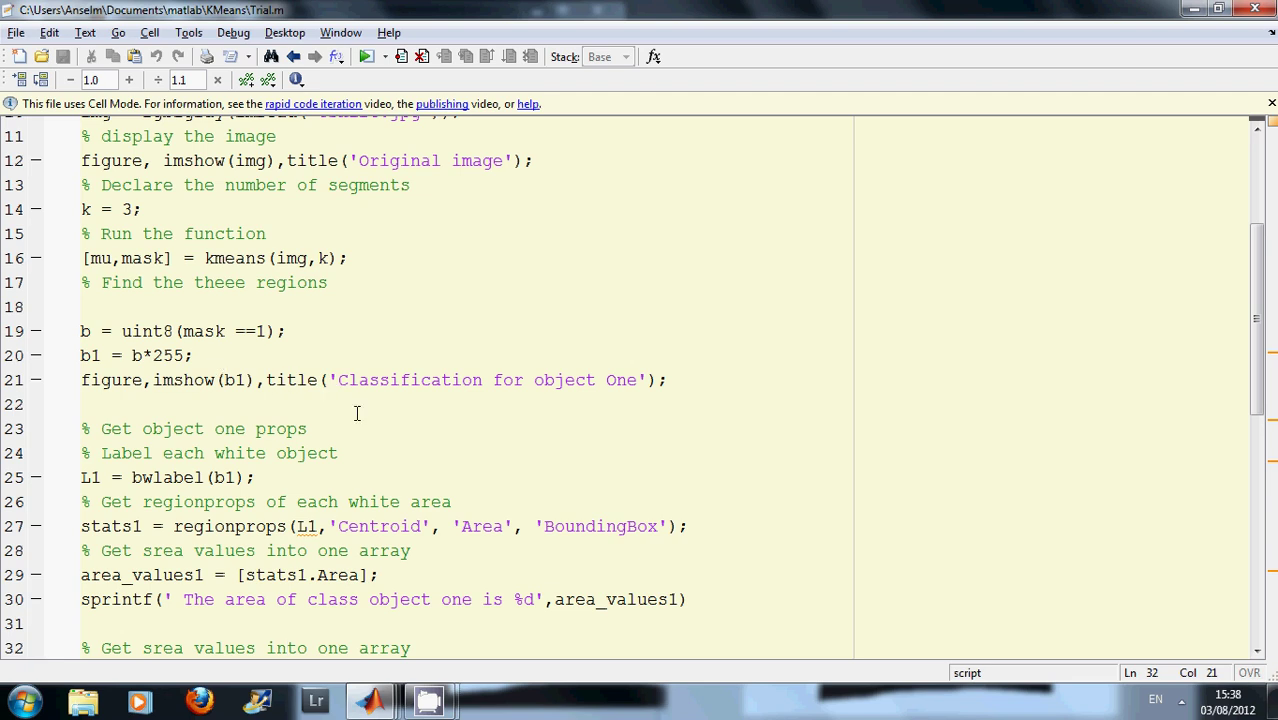
Step: Select the line-30 sprintf that prints class one's area and switch to the main MATLAB window
left_click_drag(699, 592, 82, 595)
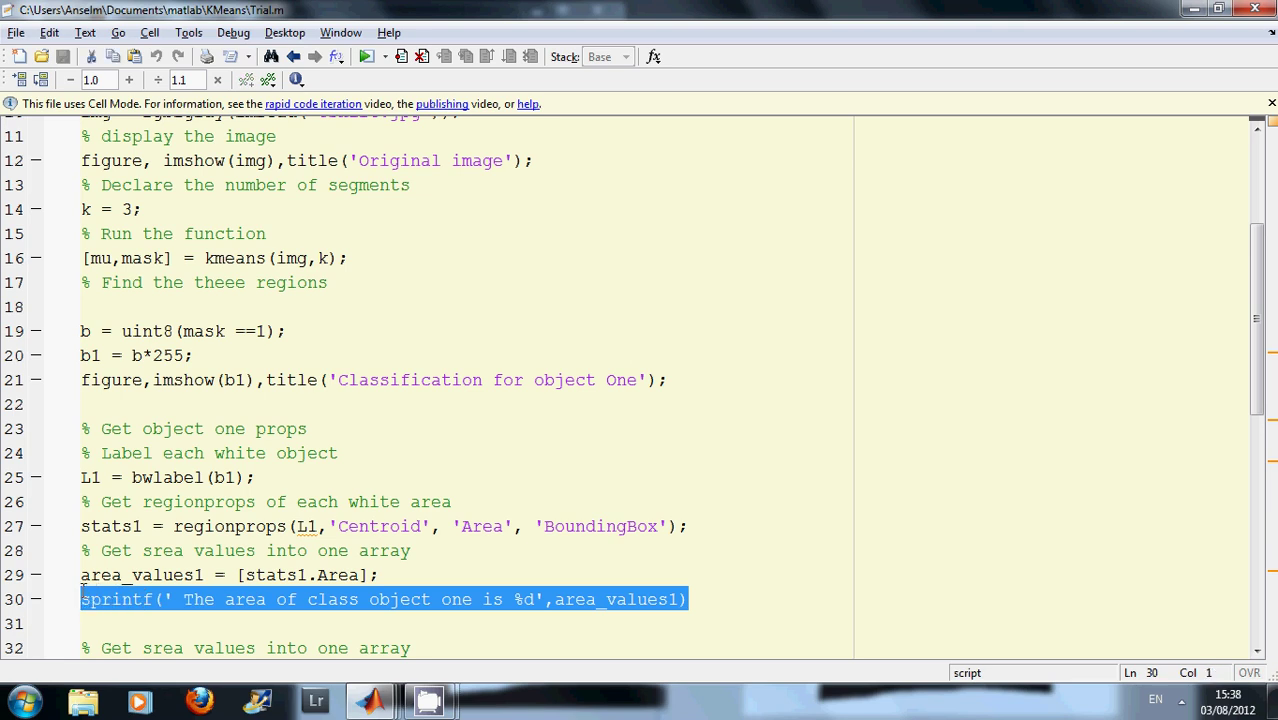
key("alt+Tab")
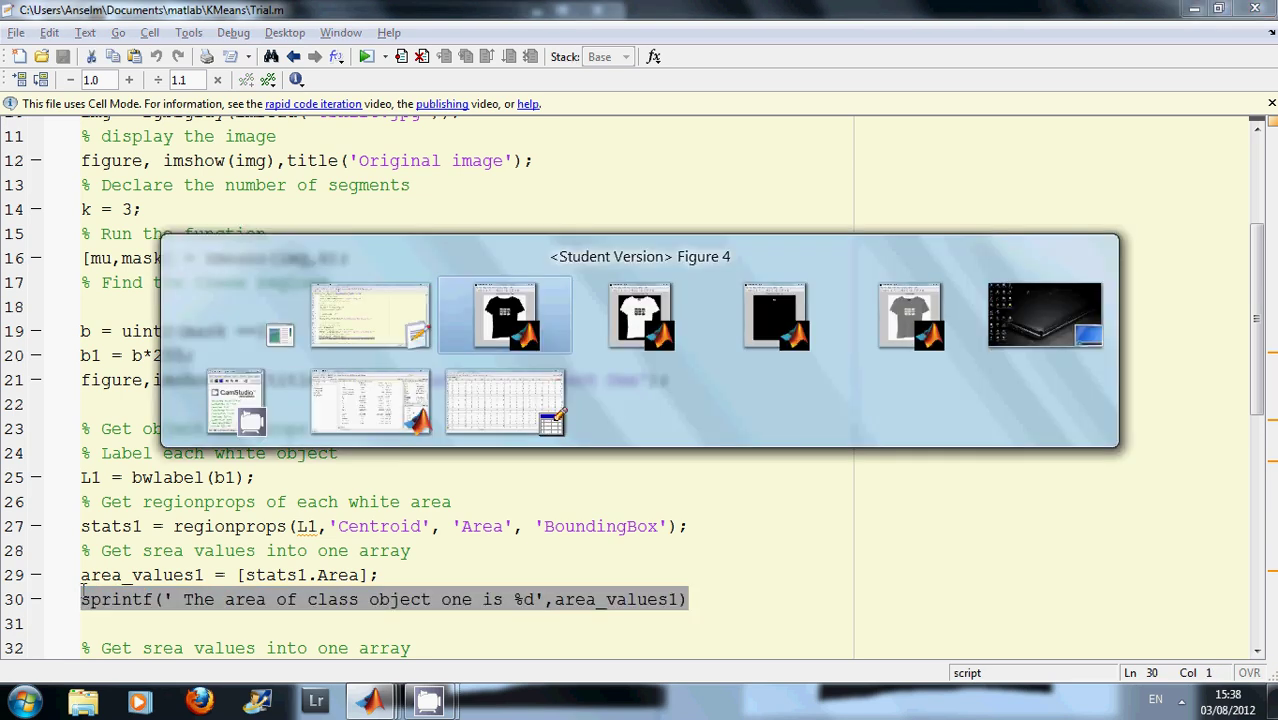
key("alt+Tab")
key("alt+Tab")
key("alt+Tab")
key("alt+Tab")
key("alt+Tab")
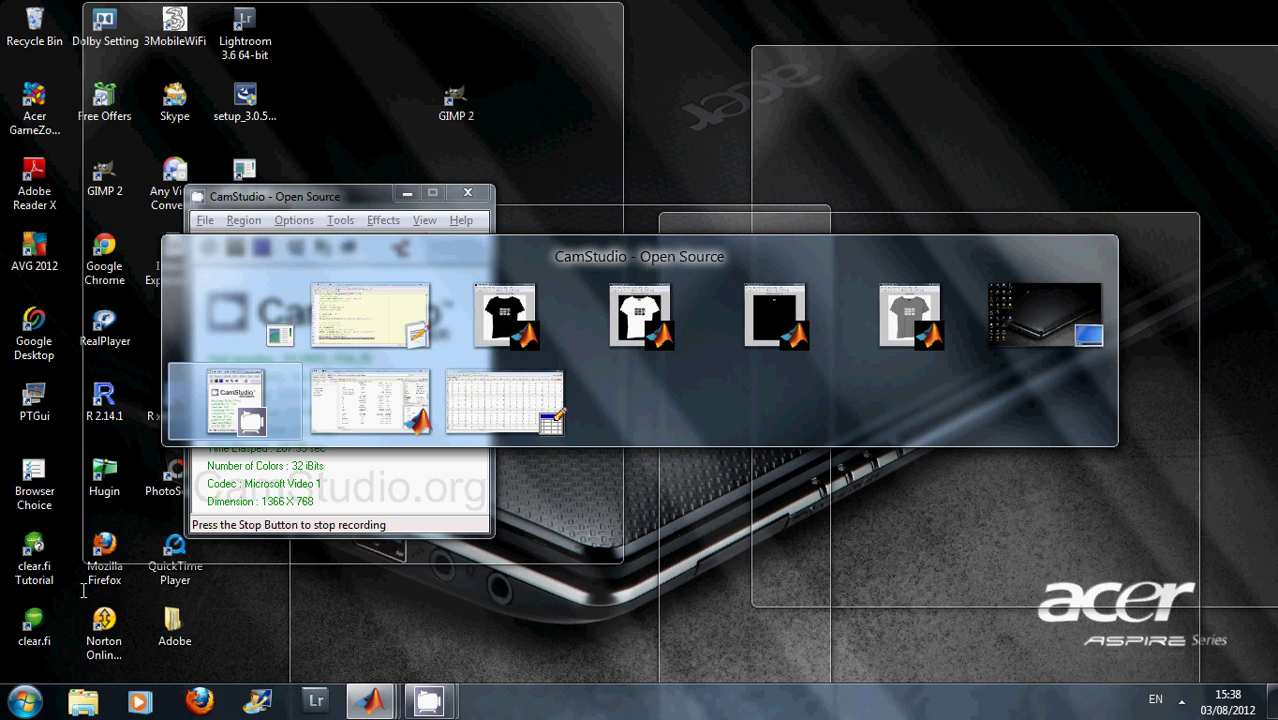
key("alt+Tab")
key("alt+Tab")
key("alt+Tab")
key("alt+Tab")
key("alt+Tab")
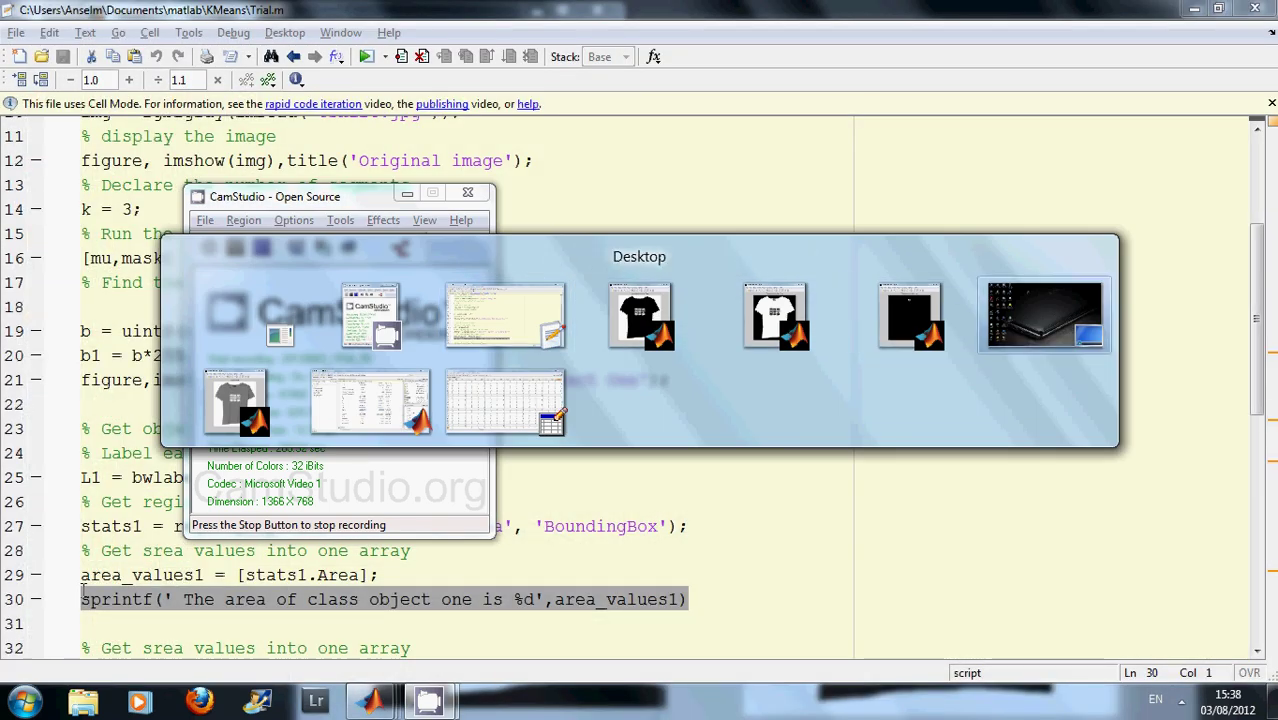
key("alt+Tab")
key("alt+Tab")
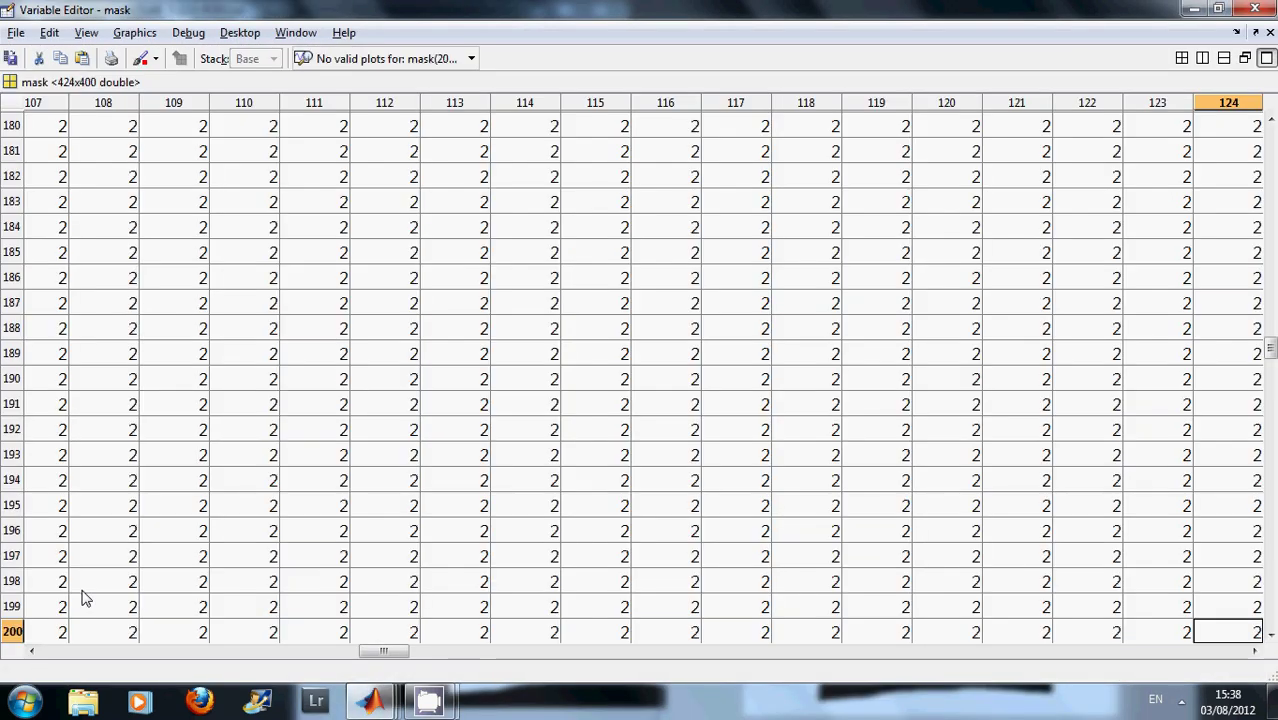
key("alt+Tab")
key("alt+Tab")
key("alt+Tab")
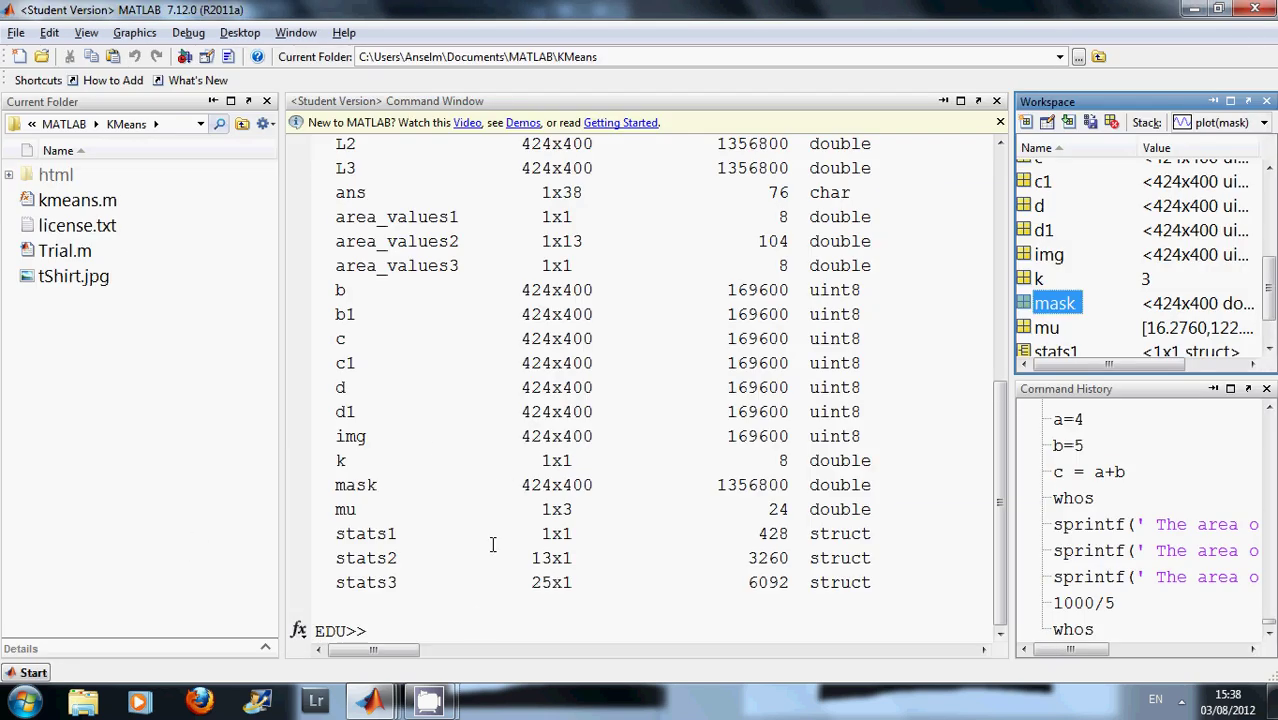
Step: Recall and run the sprintf in the Command Window, printing area 223, and return to Trial.m
left_click(477, 622)
key("Up")
key("Up")
key("Up")
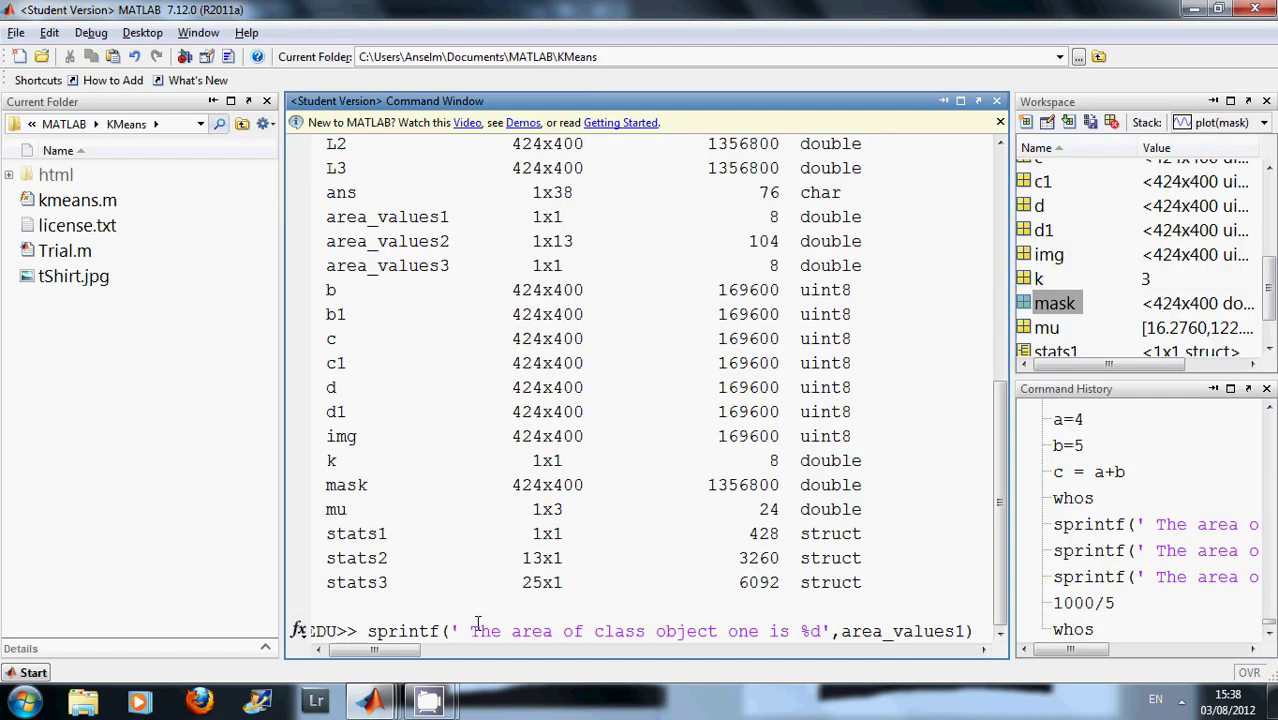
key("Return")
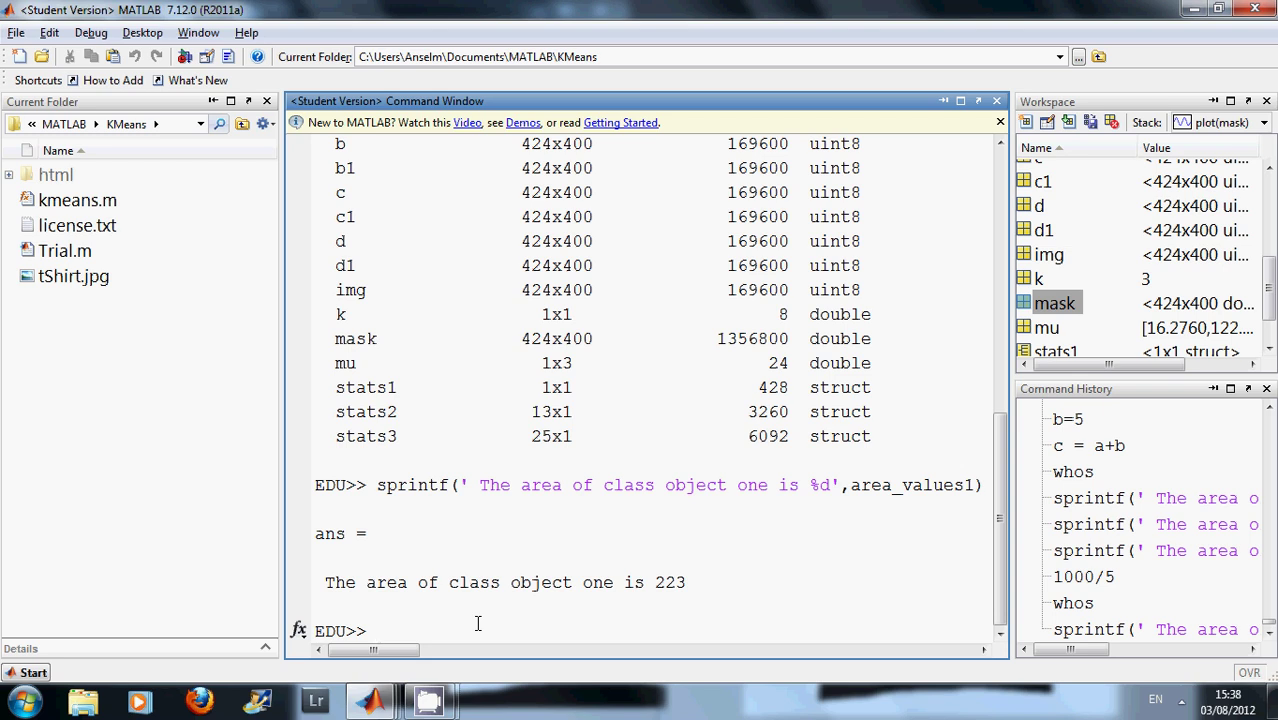
key("alt+Tab")
key("alt+Tab")
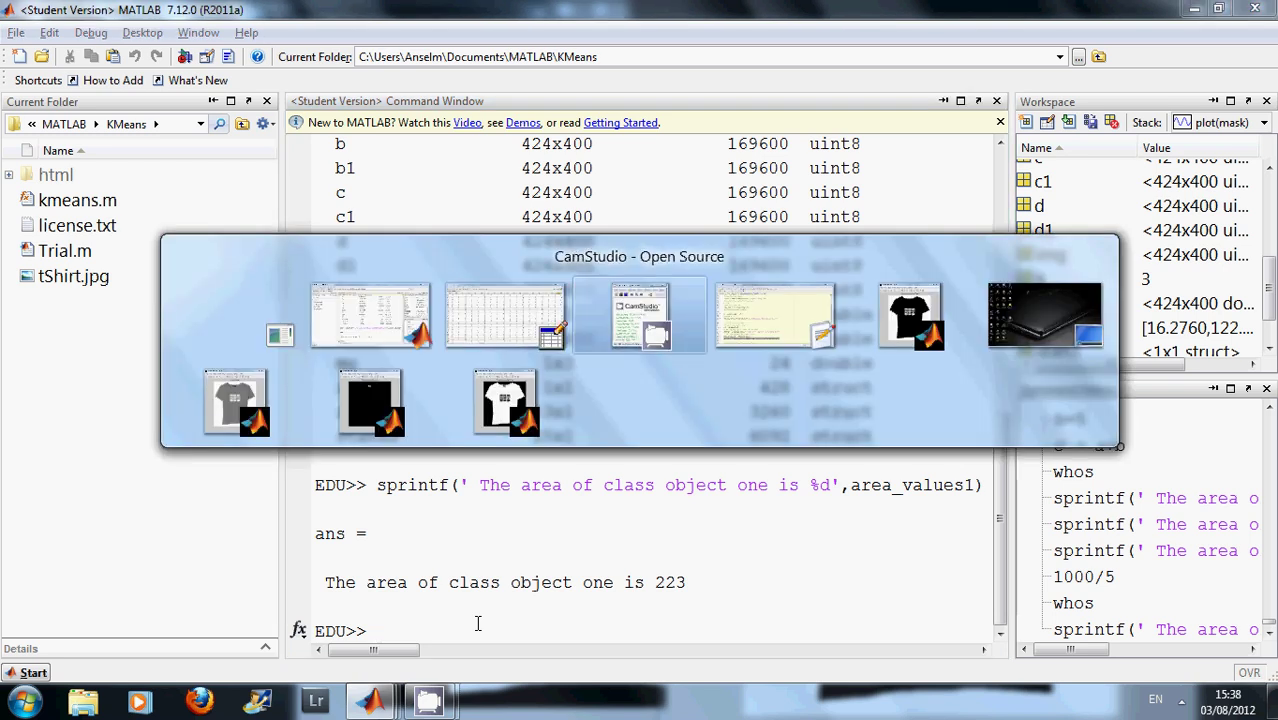
key("alt+Tab")
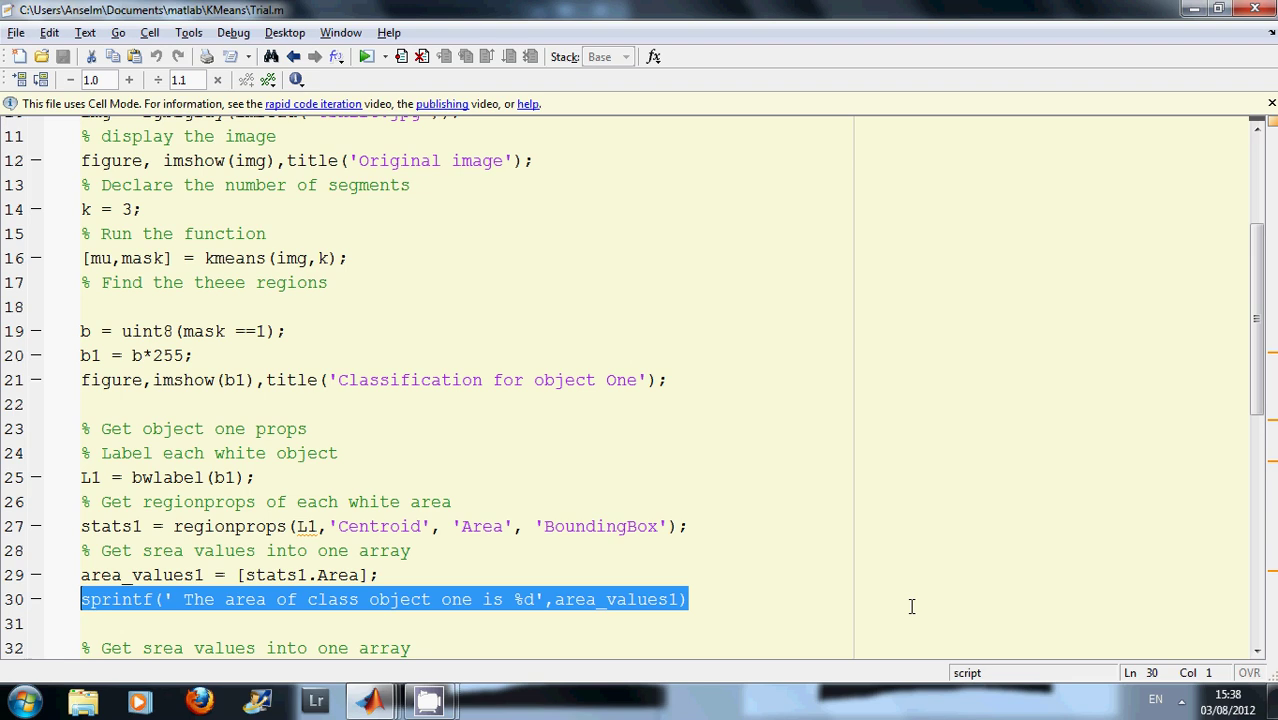
Step: Scroll through the class-two and class-three code, marking lines 34 and 46, then switch to CamStudio
left_click_drag(1260, 349, 1260, 462)
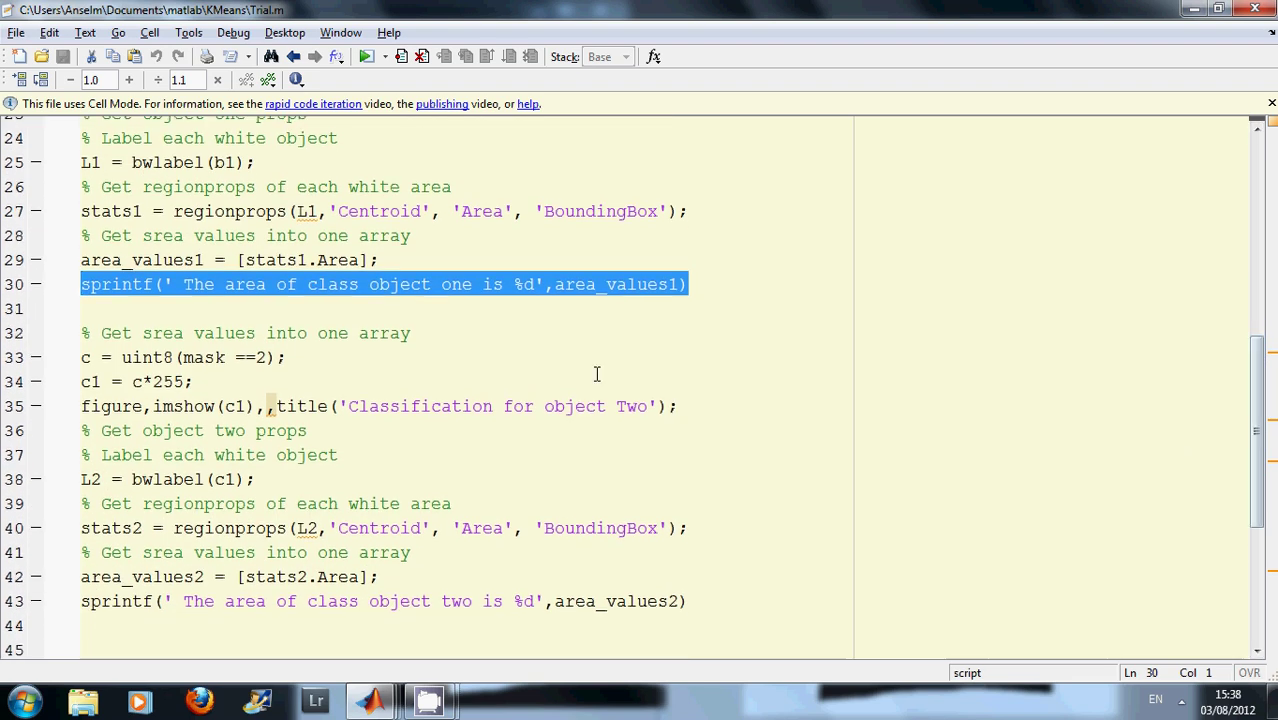
left_click(595, 374)
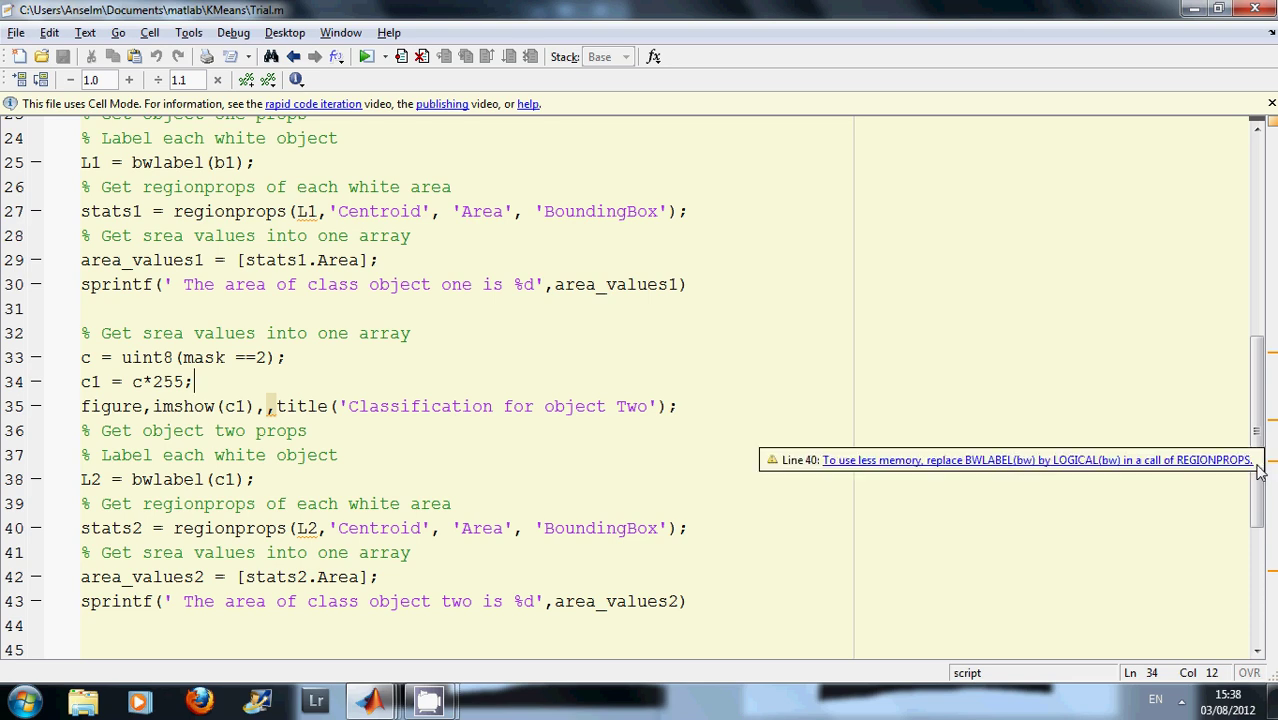
left_click_drag(1258, 524, 1258, 582)
scroll(556, 470, "down", 2)
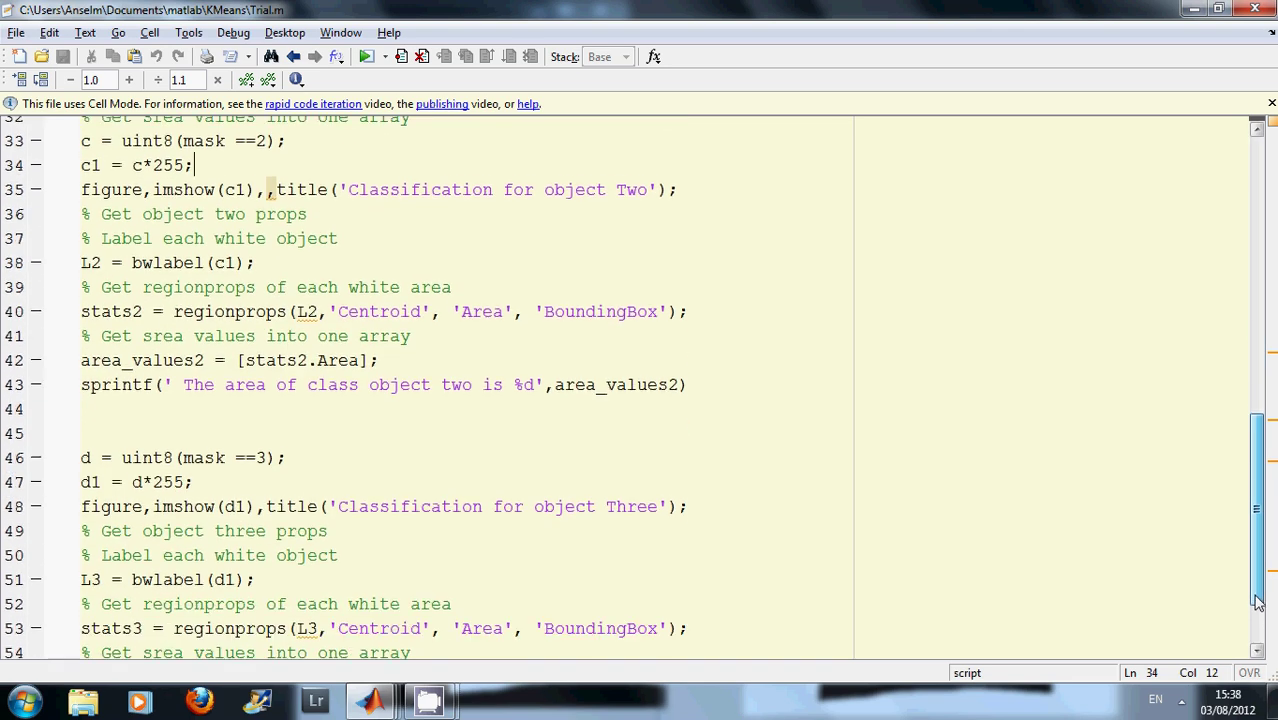
scroll(556, 470, "down", 1)
left_click(363, 447)
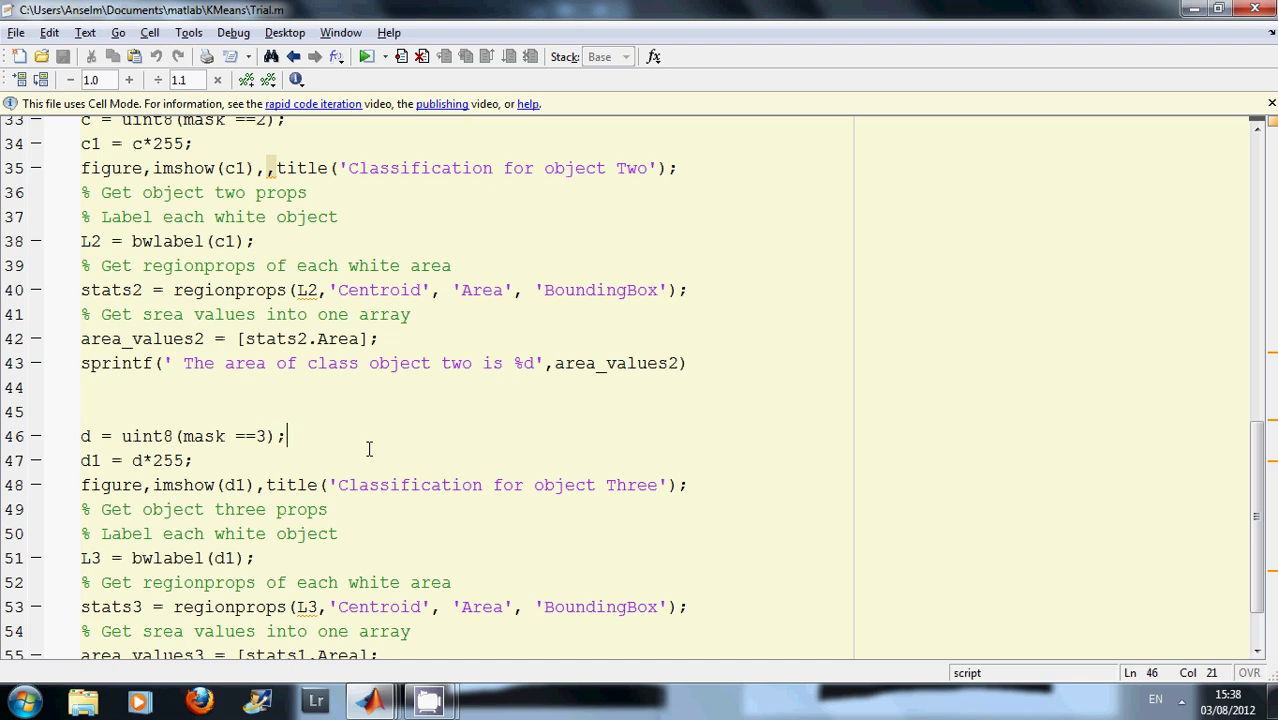
key("alt+Tab")
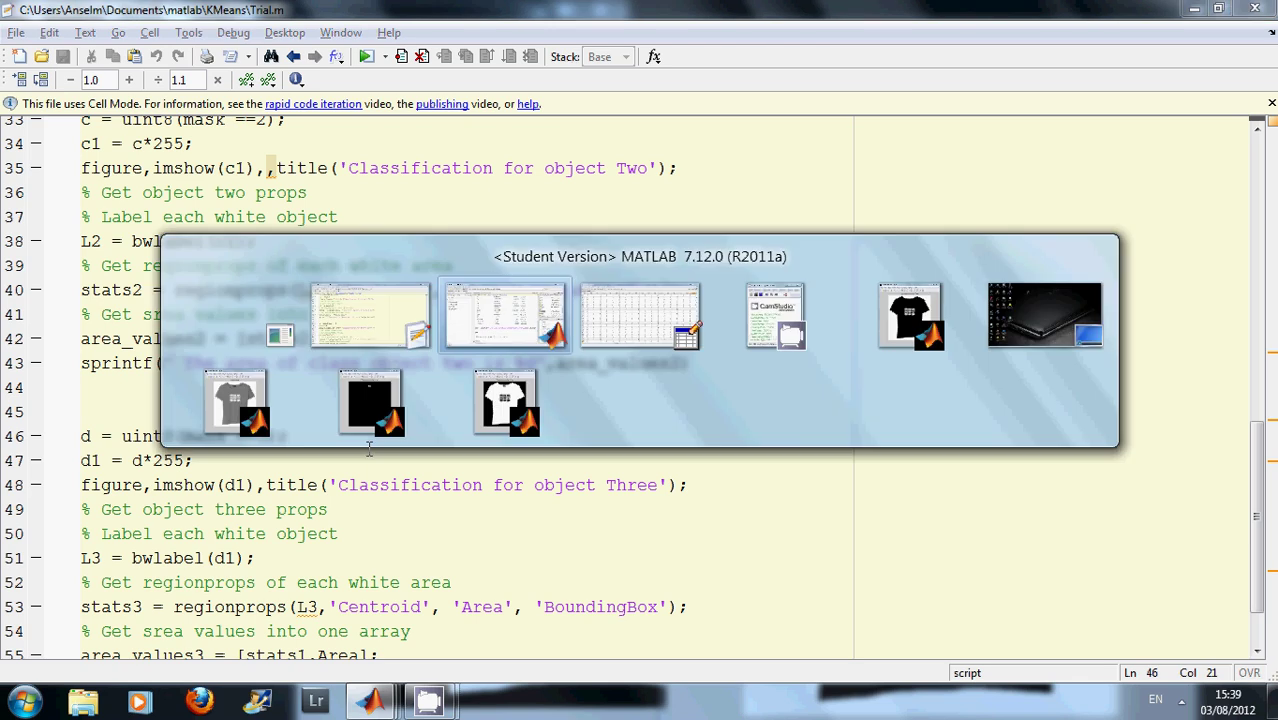
key("Tab")
key("Tab")
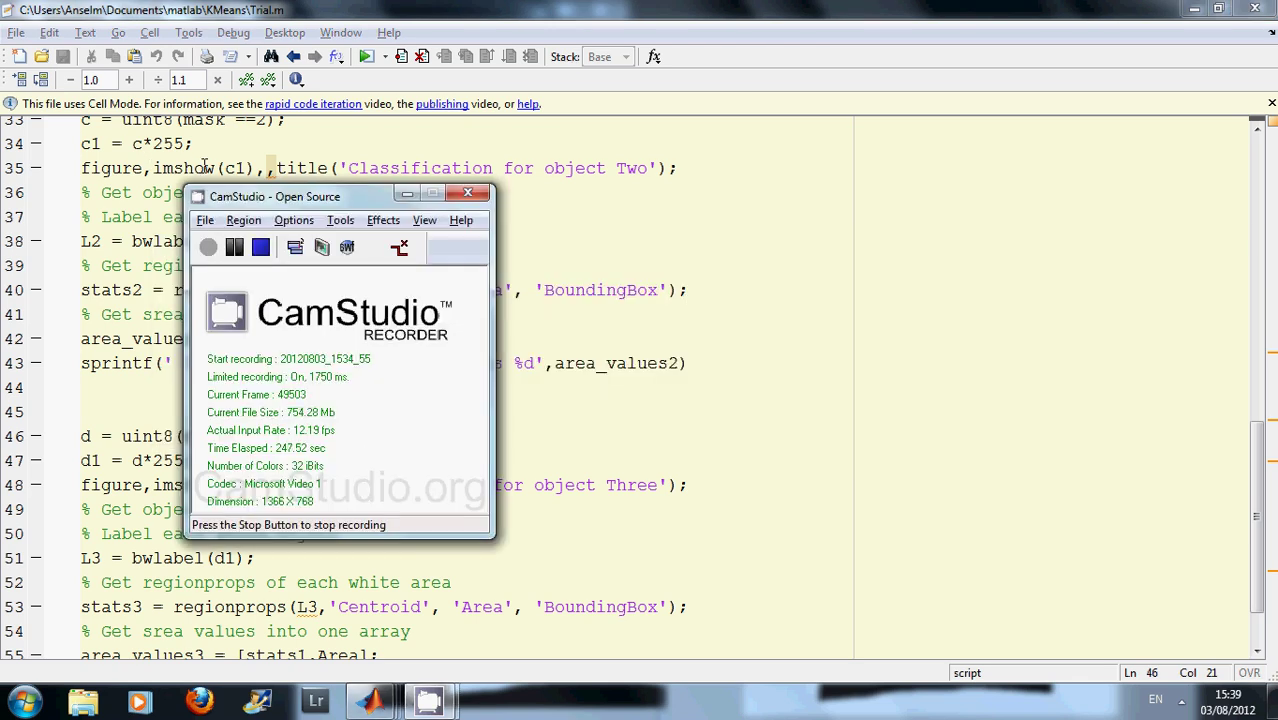